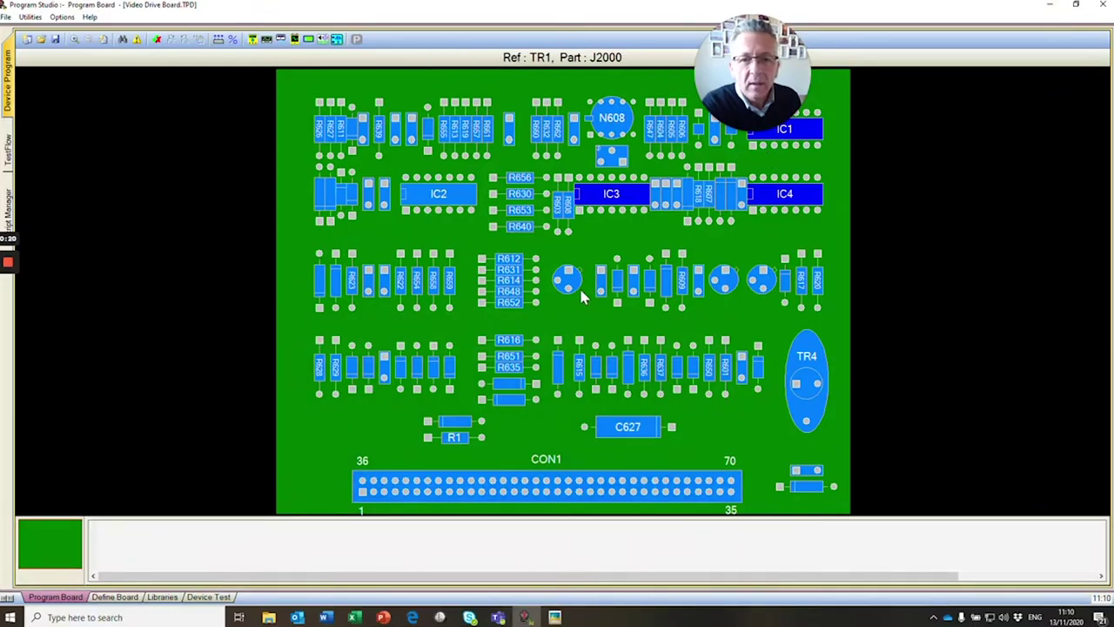
# Bring up the New_PCB.jpg board photo in Picasa Photo Viewer, rotate it a quarter turn counter-clockwise and enlarge the chip area.
pyautogui.click(555, 618)
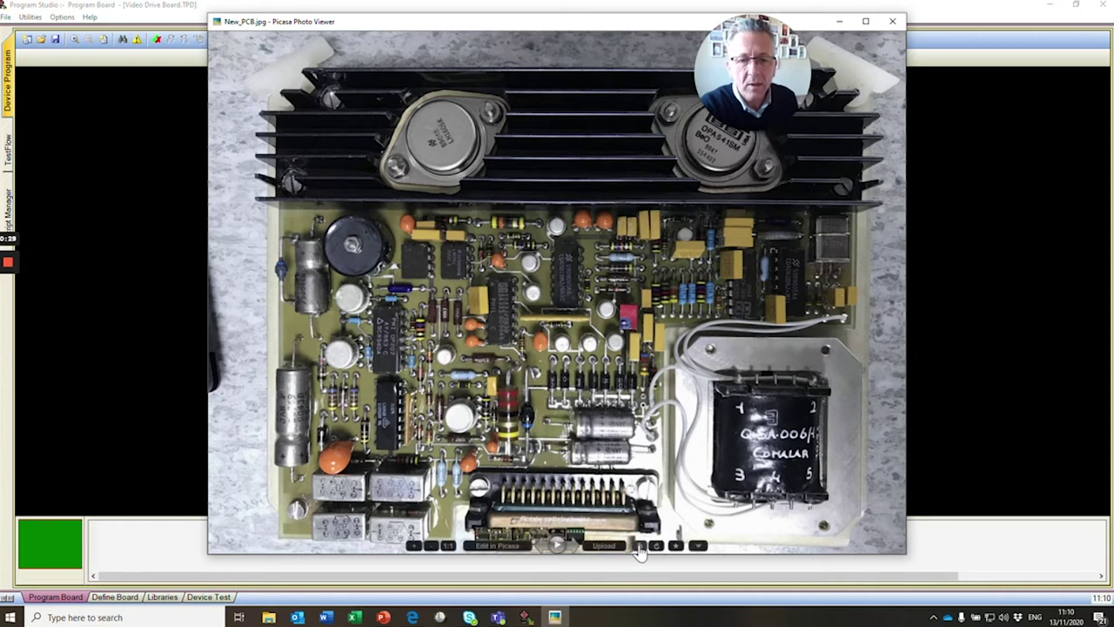
pyautogui.click(639, 547)
pyautogui.scroll(3, 566, 278)
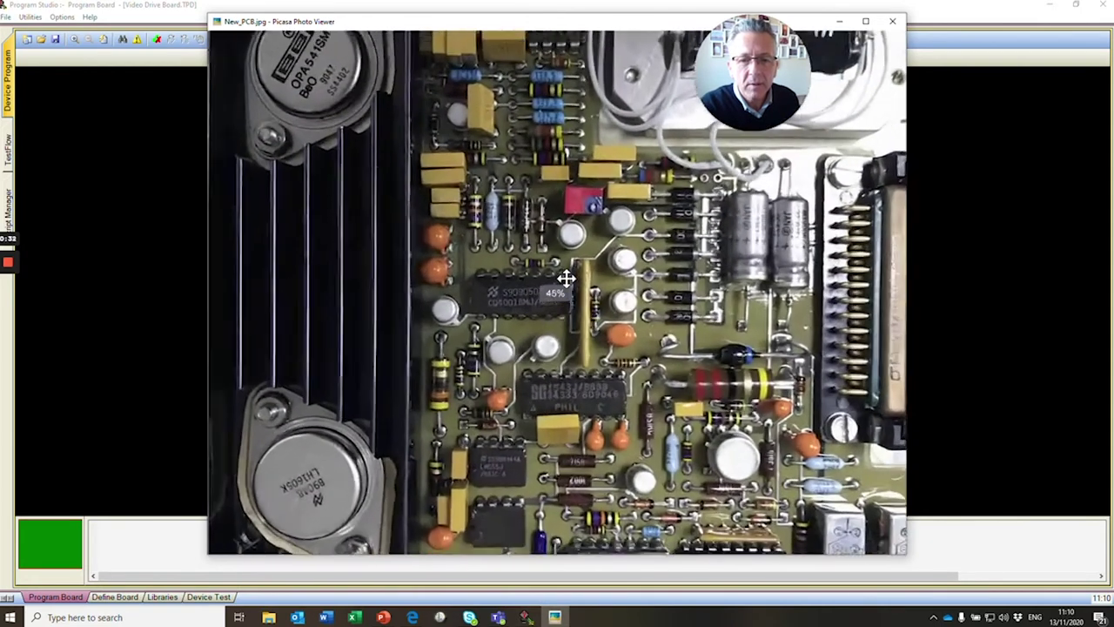
pyautogui.scroll(3, 565, 279)
# Examine the part markings on the board's integrated circuits from the CD4001 to the OP207, then close the photo.
pyautogui.moveTo(527, 331); pyautogui.dragTo(533, 246)
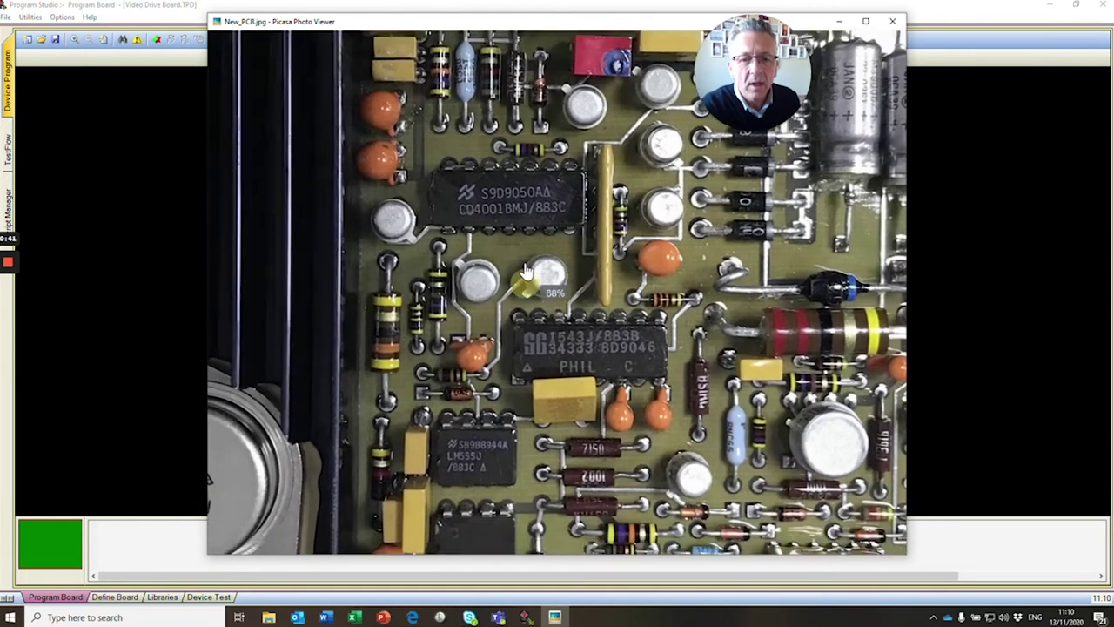
pyautogui.moveTo(540, 357); pyautogui.dragTo(543, 251)
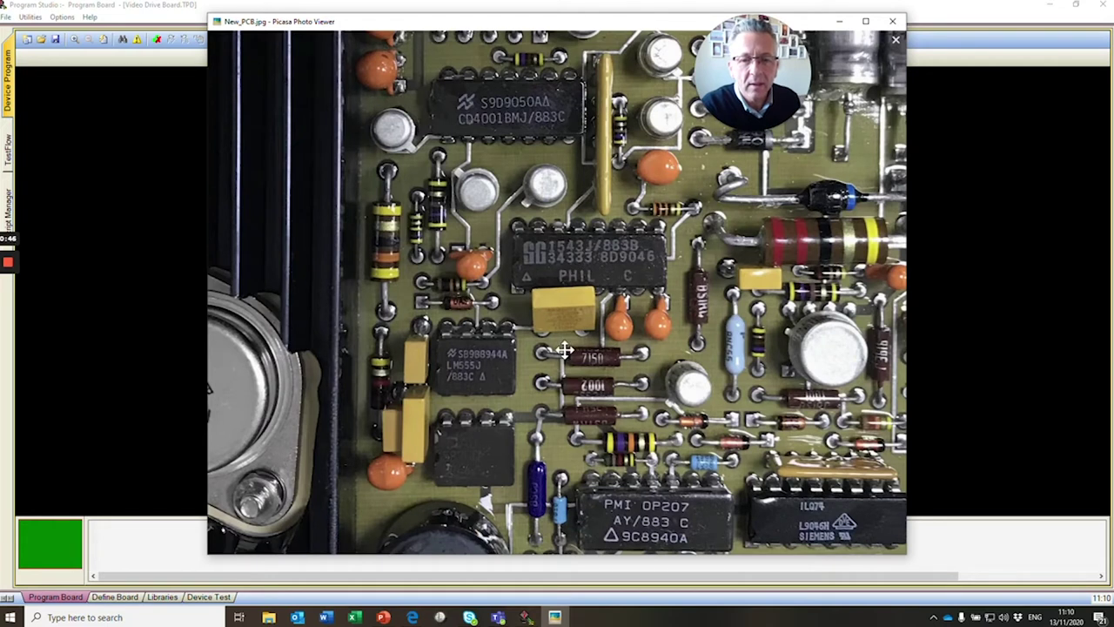
pyautogui.moveTo(557, 344); pyautogui.dragTo(564, 271)
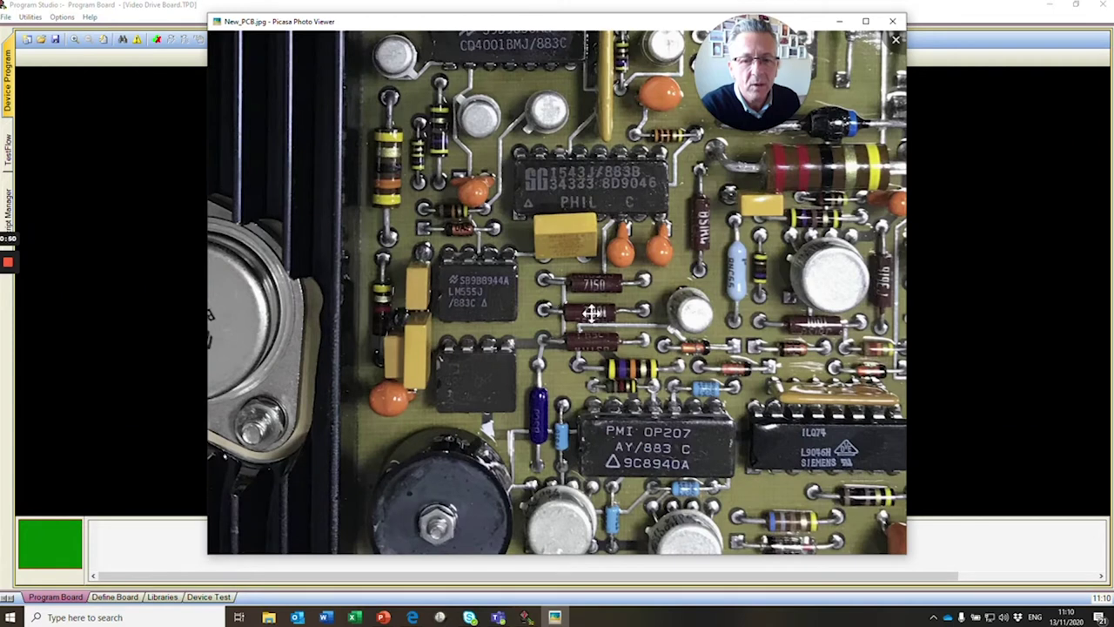
pyautogui.moveTo(606, 329); pyautogui.dragTo(561, 252)
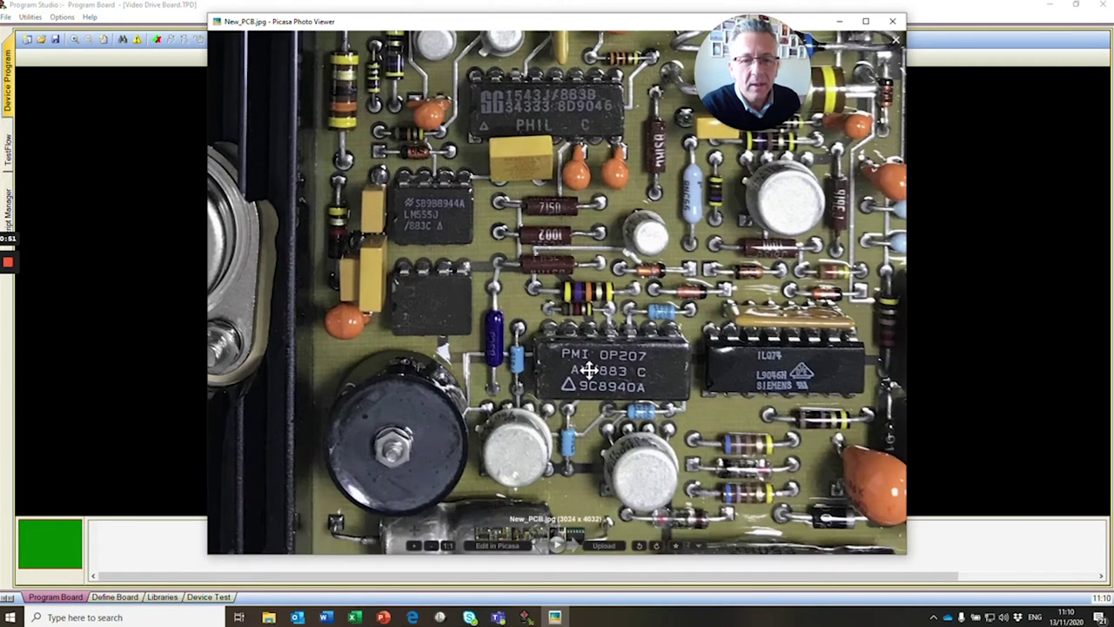
pyautogui.moveTo(640, 309); pyautogui.dragTo(642, 359)
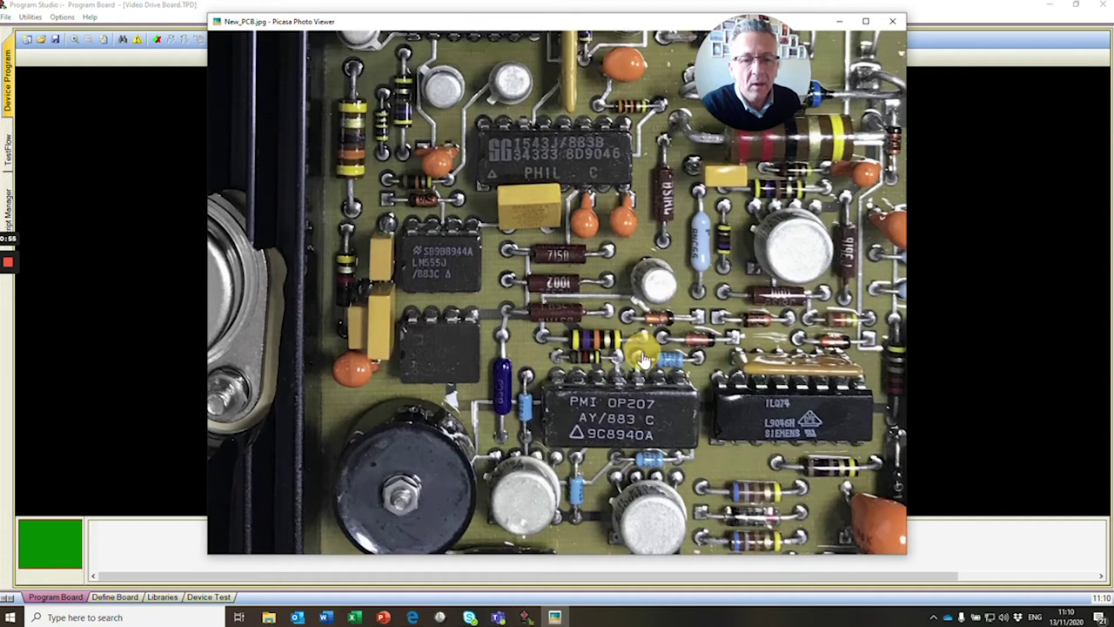
pyautogui.click(894, 24)
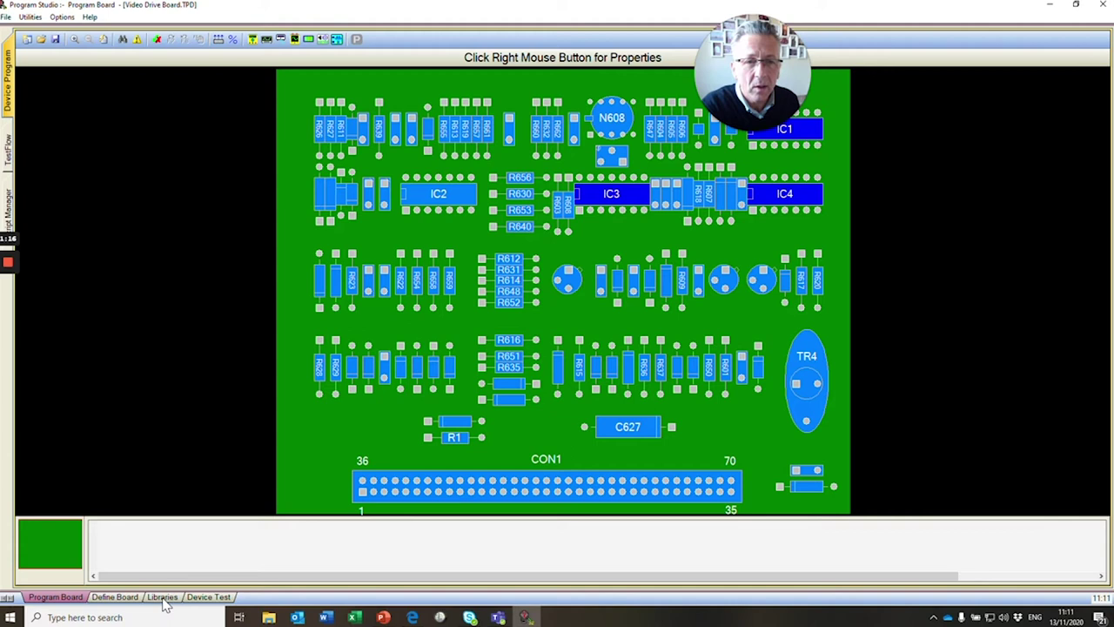
# Browse the device libraries by part number for CD4001 and select the CD4001 entry.
pyautogui.click(163, 599)
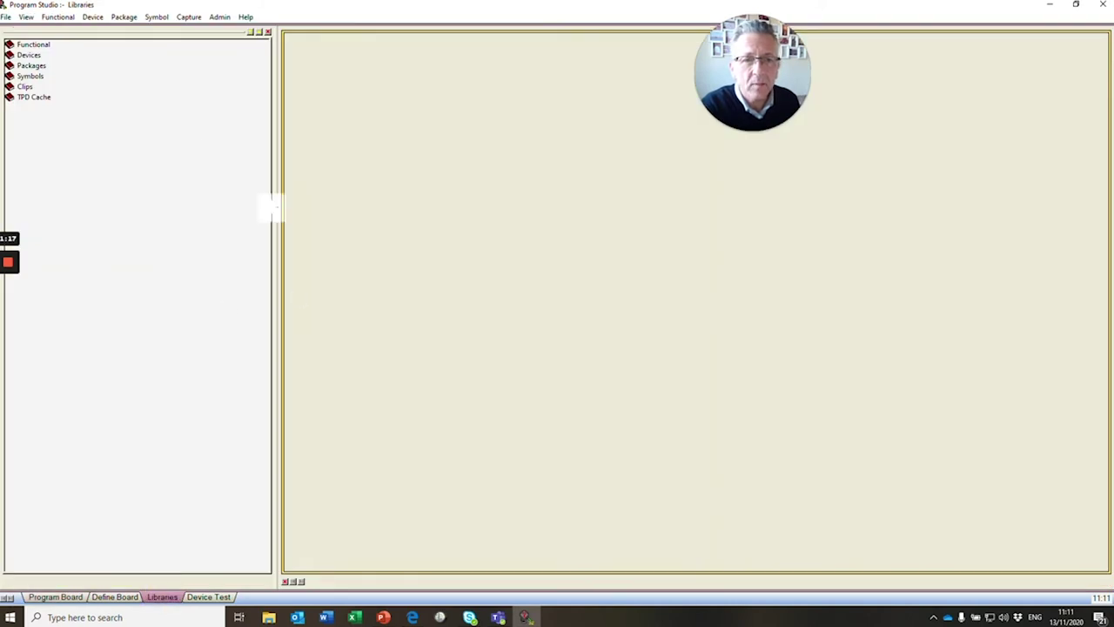
pyautogui.click(96, 18)
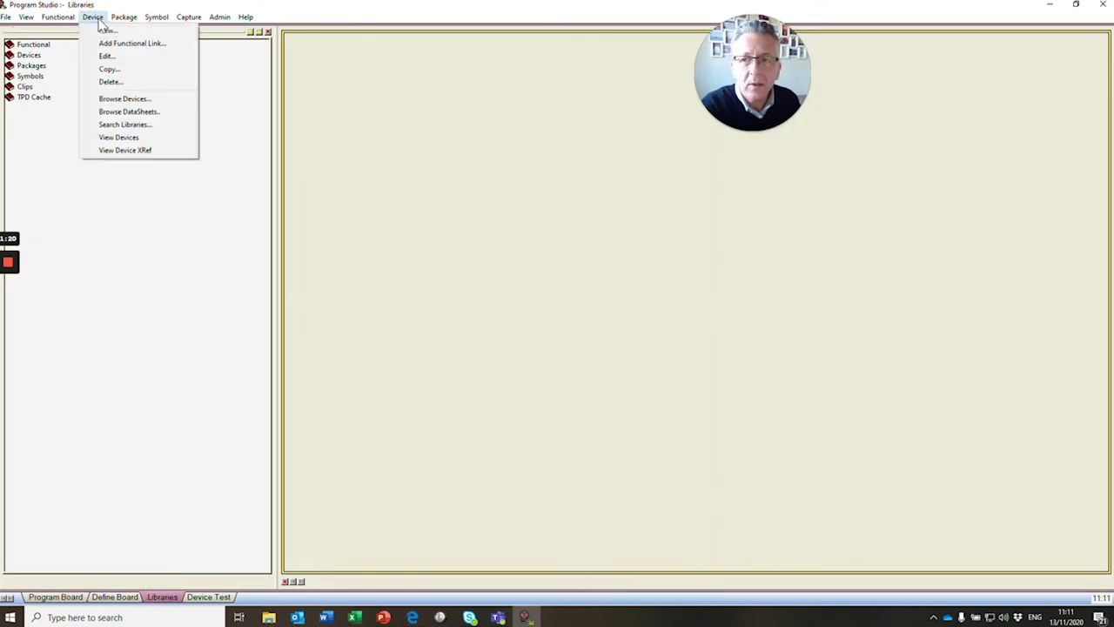
pyautogui.click(126, 101)
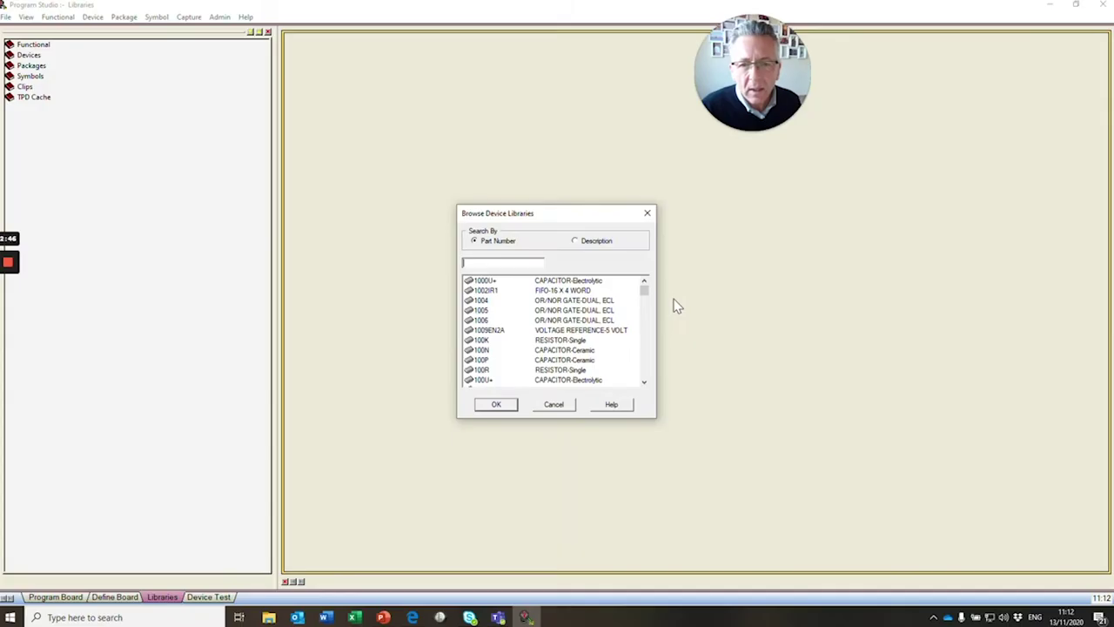
pyautogui.click(511, 261)
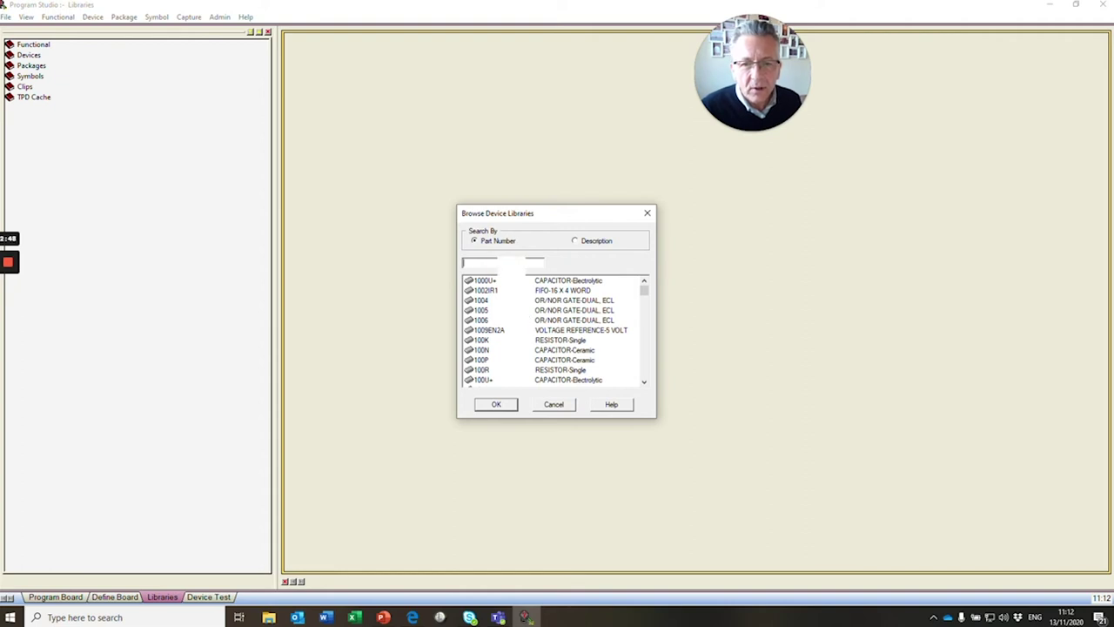
pyautogui.write('C')
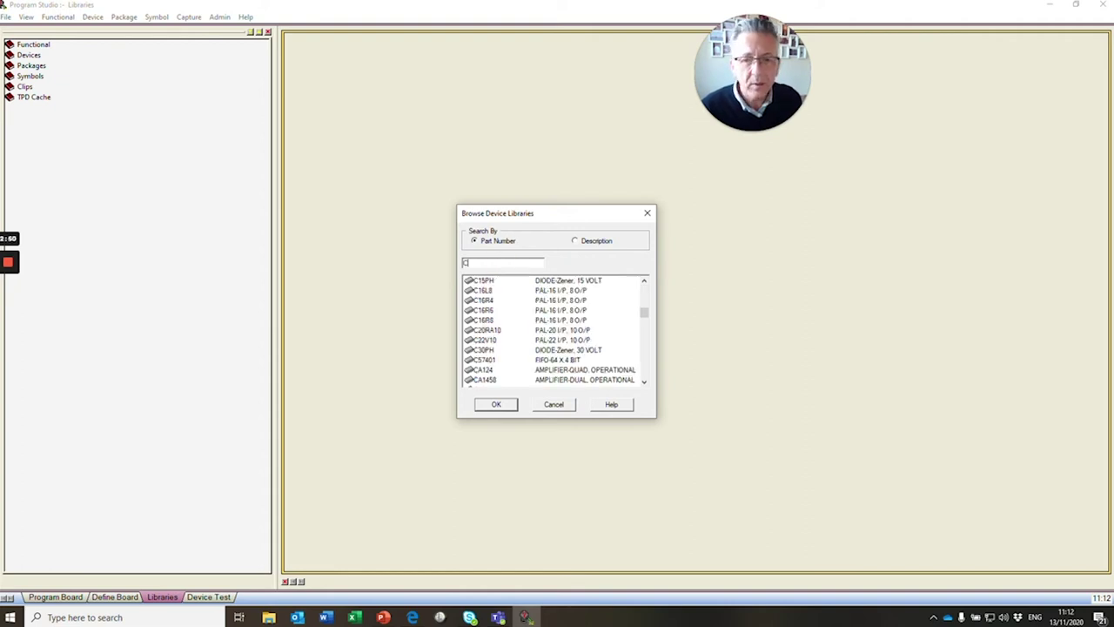
pyautogui.write('D4001')
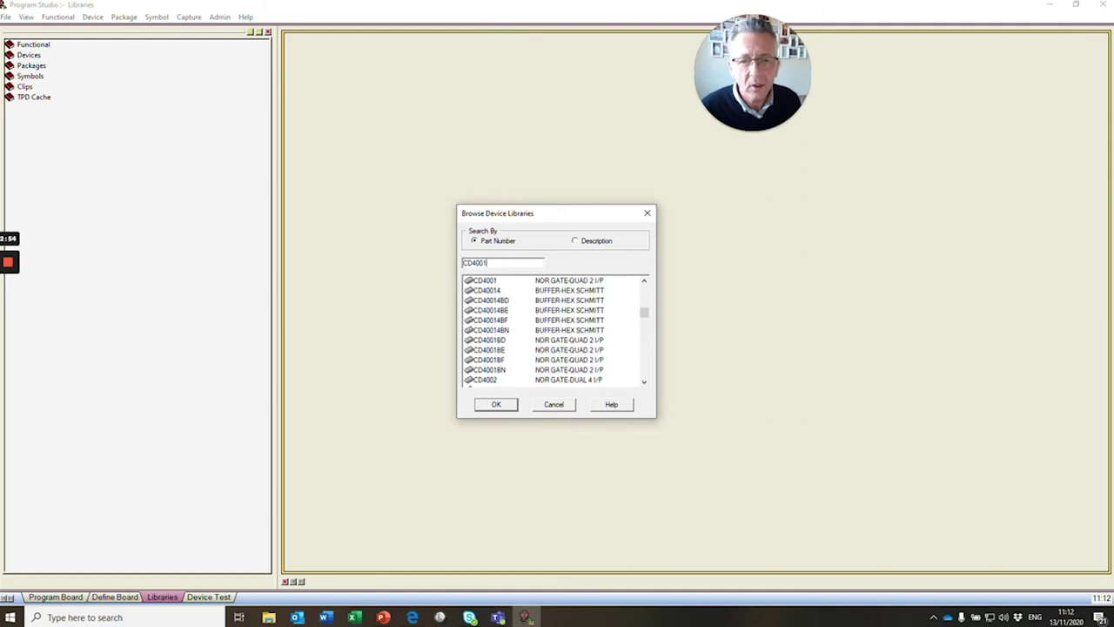
pyautogui.click(507, 281)
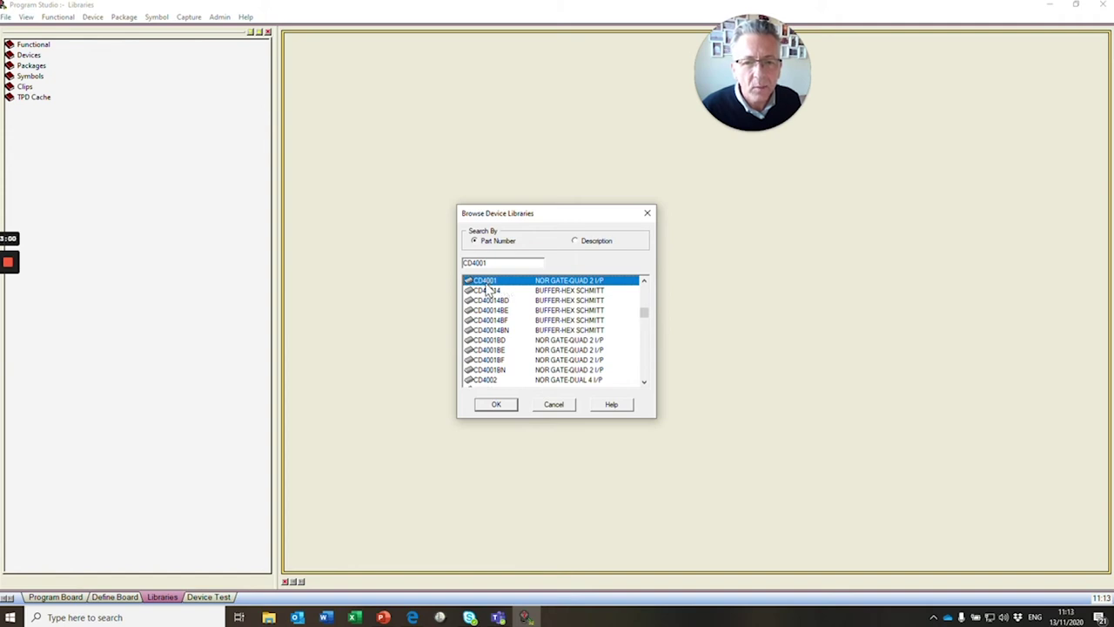
# Look up the part number SG1543 in the device libraries and select its entry.
pyautogui.doubleClick(477, 262)
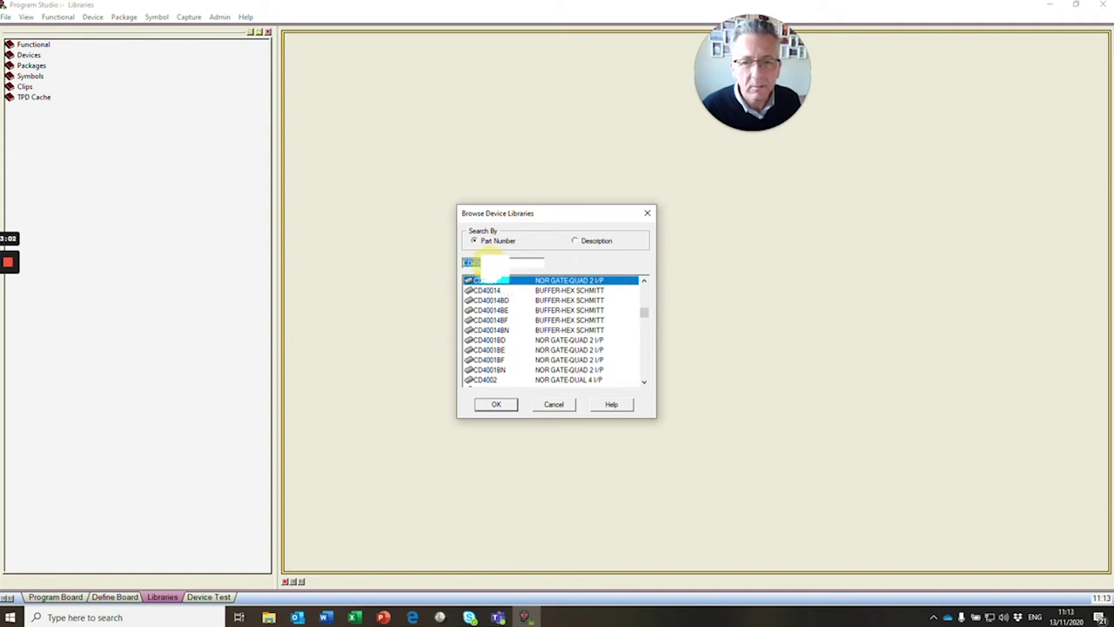
pyautogui.write('SG')
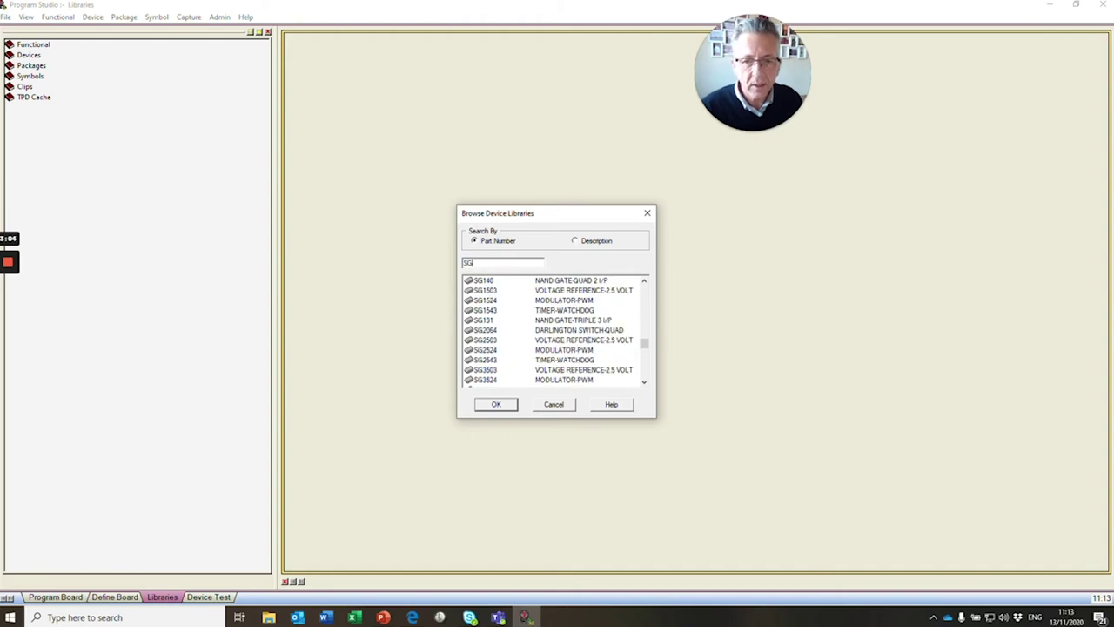
pyautogui.write('15')
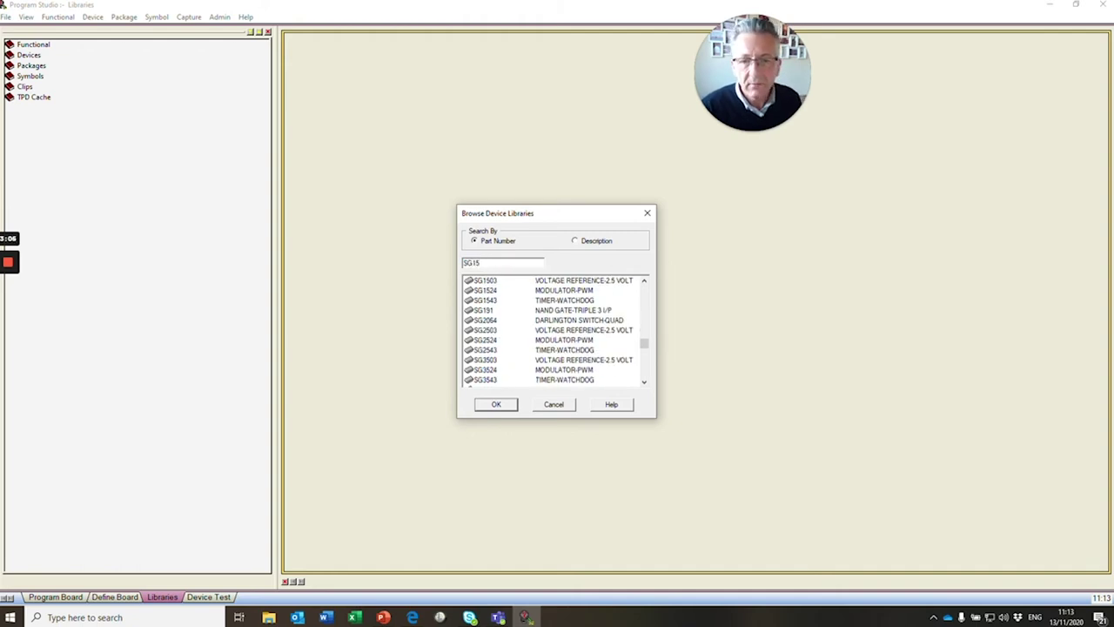
pyautogui.click(493, 300)
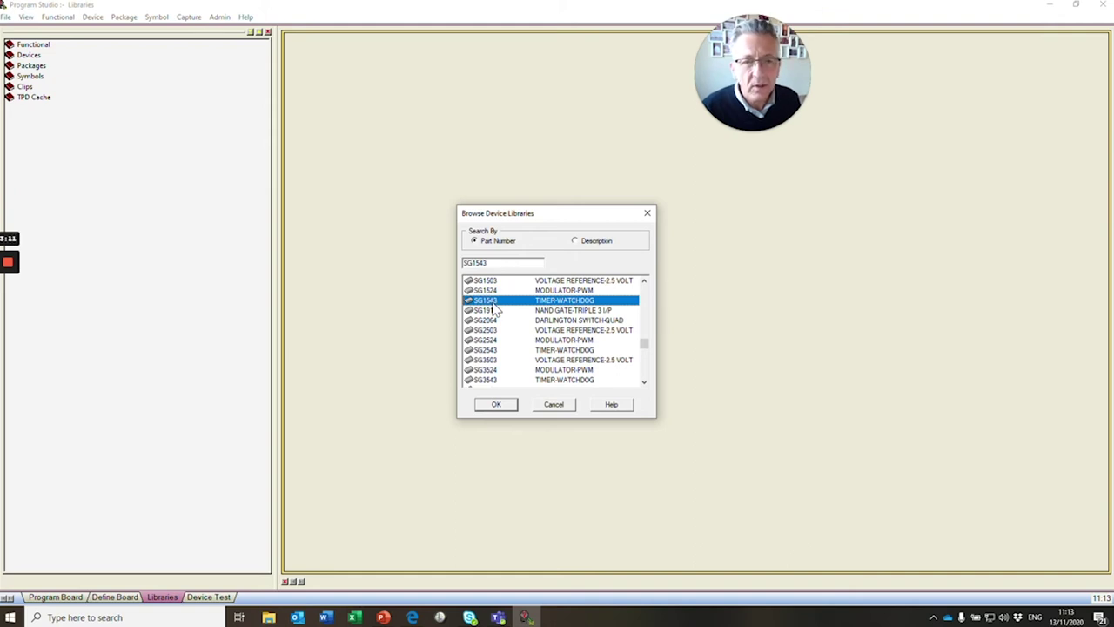
# Look up the part number 555 in the device libraries and select the single timer entry.
pyautogui.moveTo(463, 262); pyautogui.dragTo(484, 262)
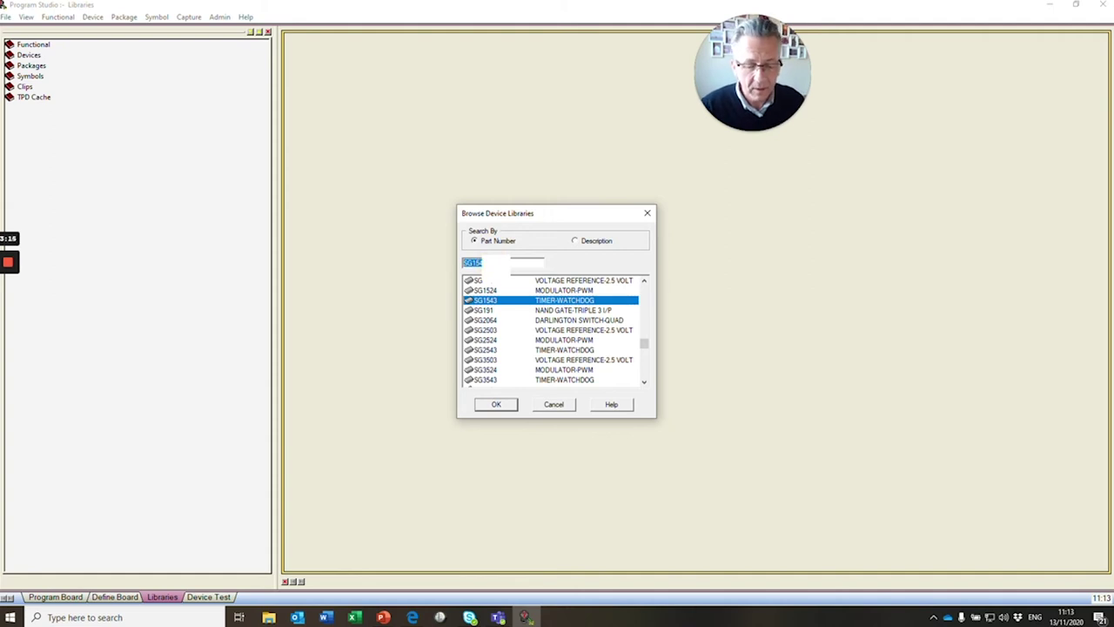
pyautogui.write('555')
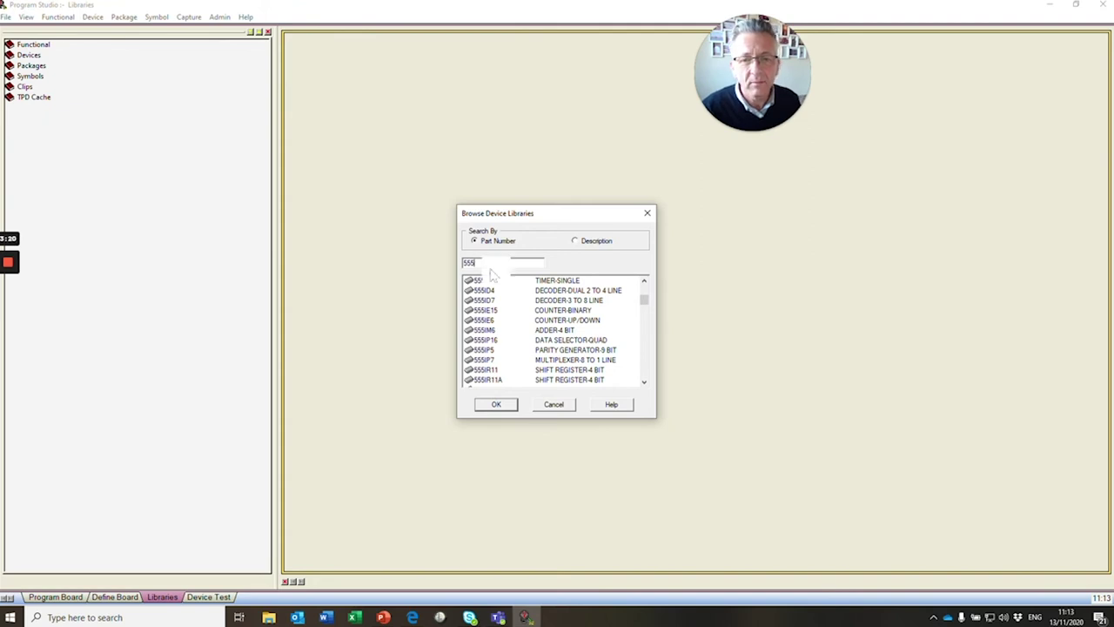
pyautogui.click(481, 280)
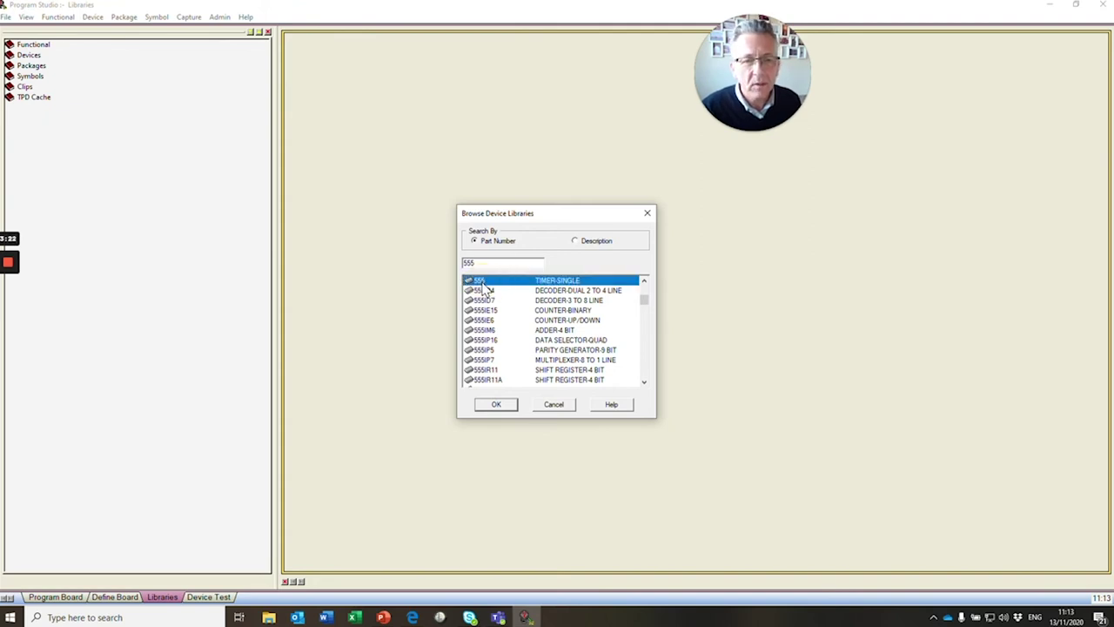
# Search the device libraries for OP207, then close the library browser without choosing a device.
pyautogui.click(464, 261)
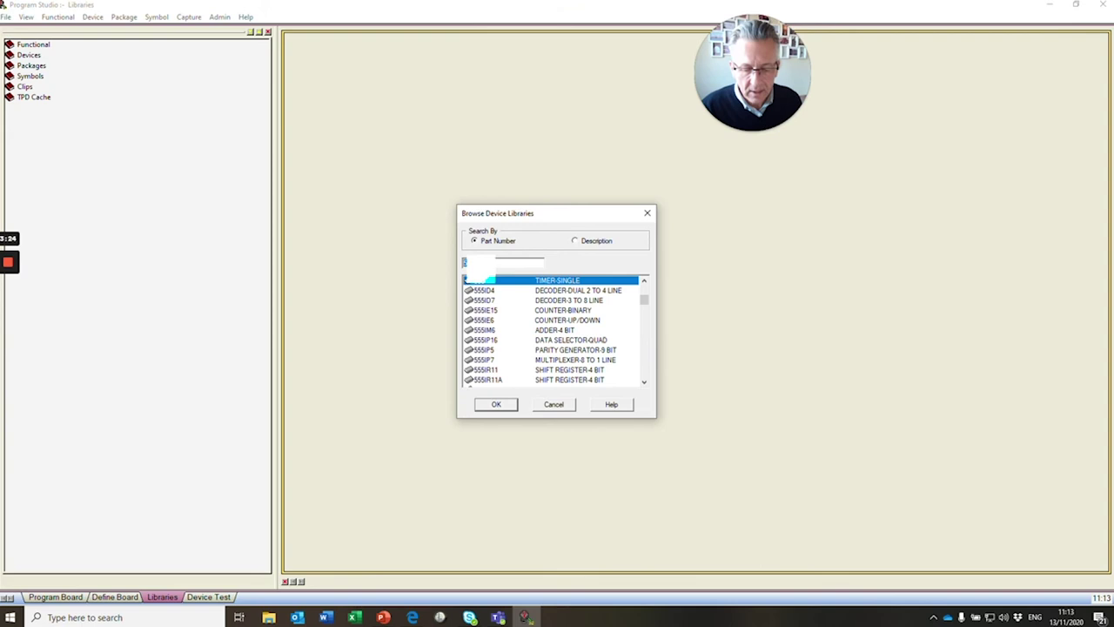
pyautogui.write('OP207')
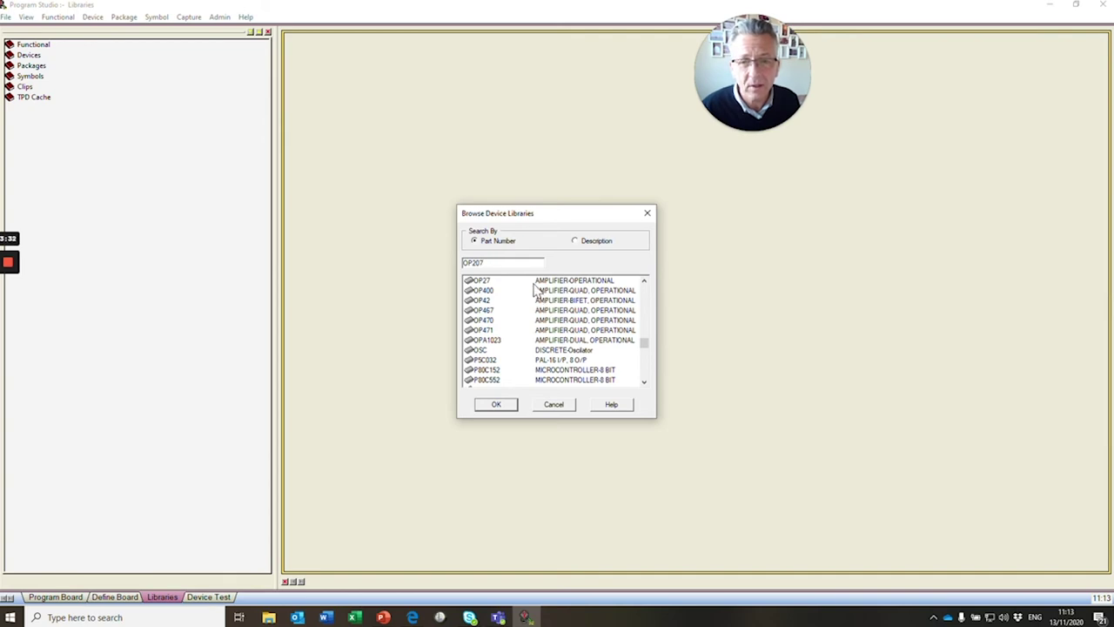
pyautogui.click(552, 405)
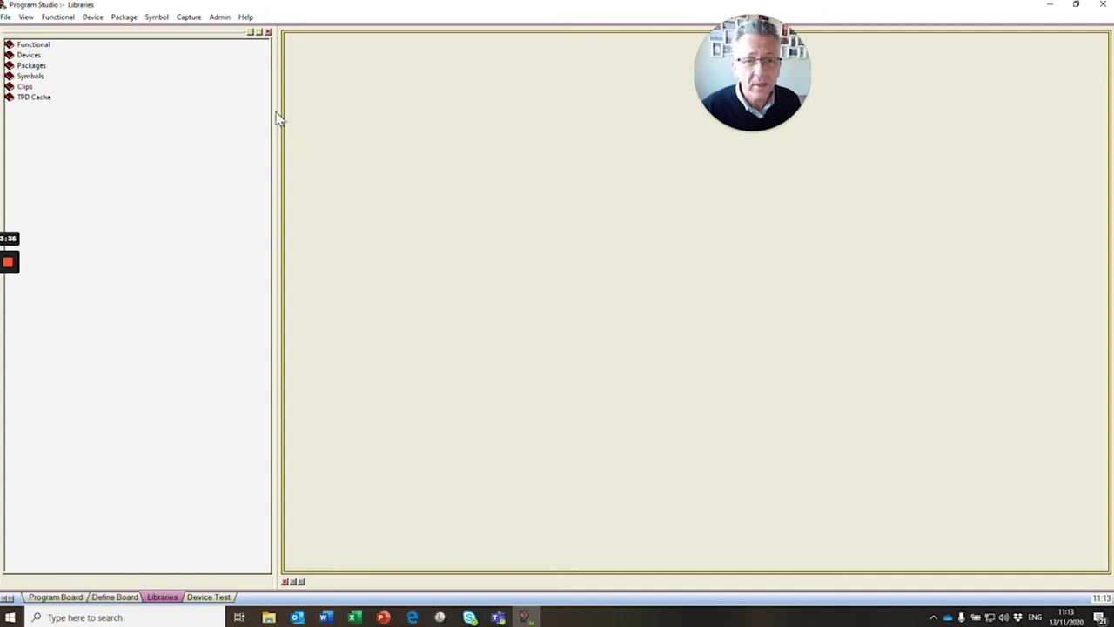
# Browse the built-in data sheets for 555, preview its data sheet and close the browser.
pyautogui.click(99, 20)
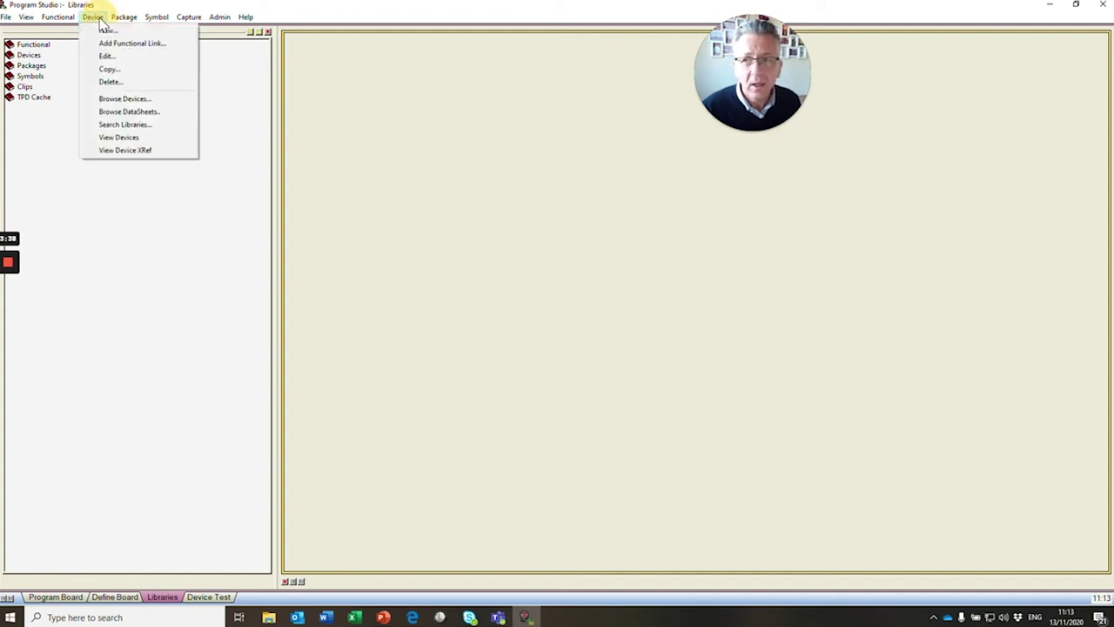
pyautogui.click(124, 115)
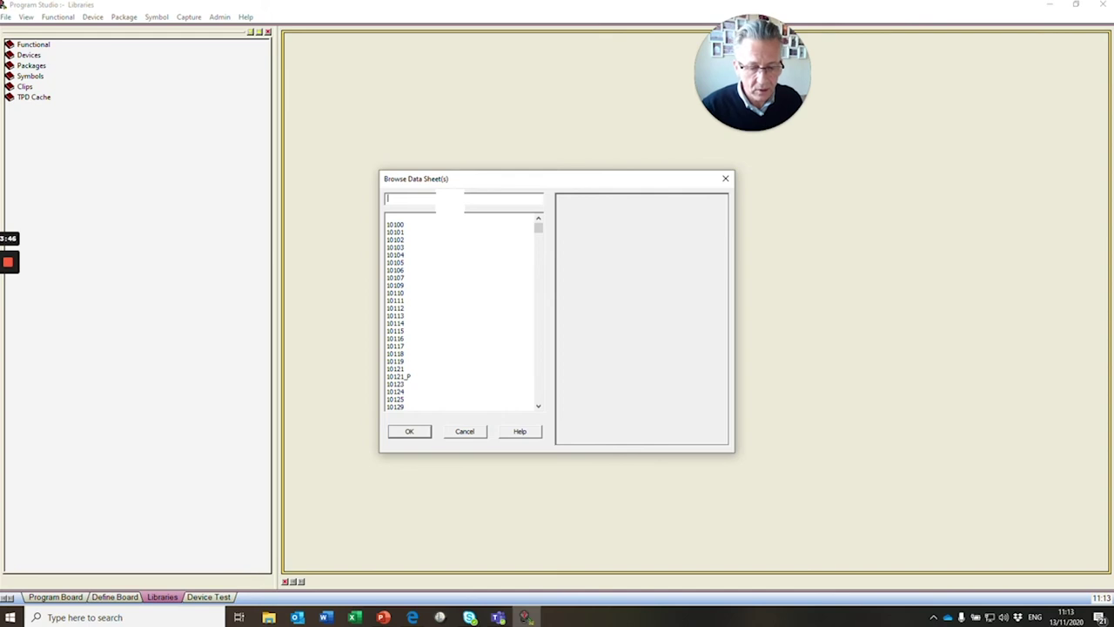
pyautogui.write('555')
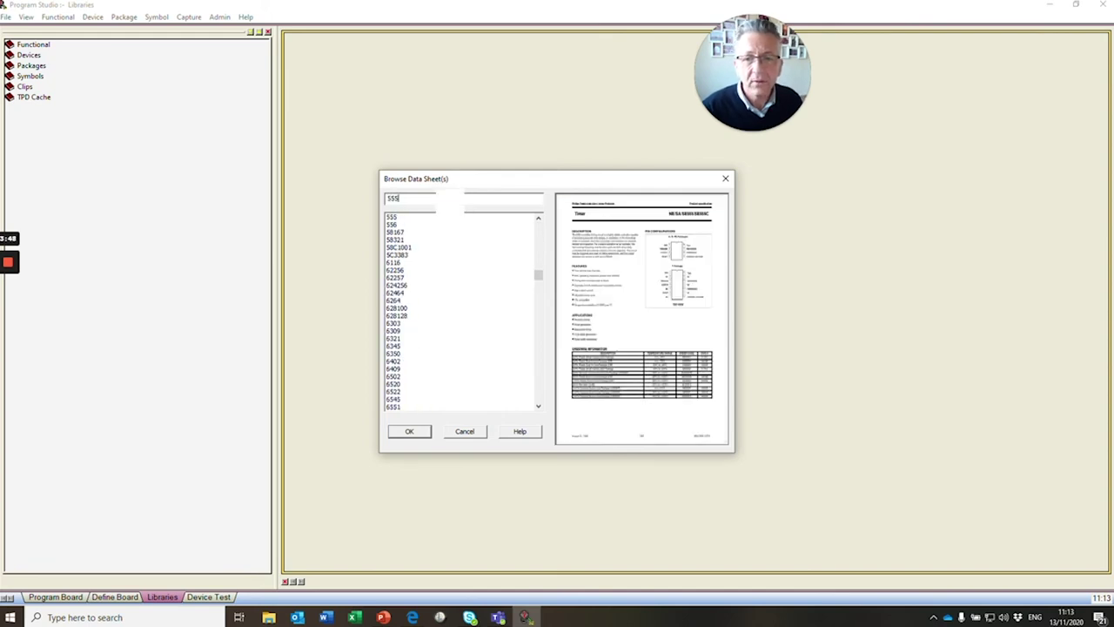
pyautogui.click(394, 217)
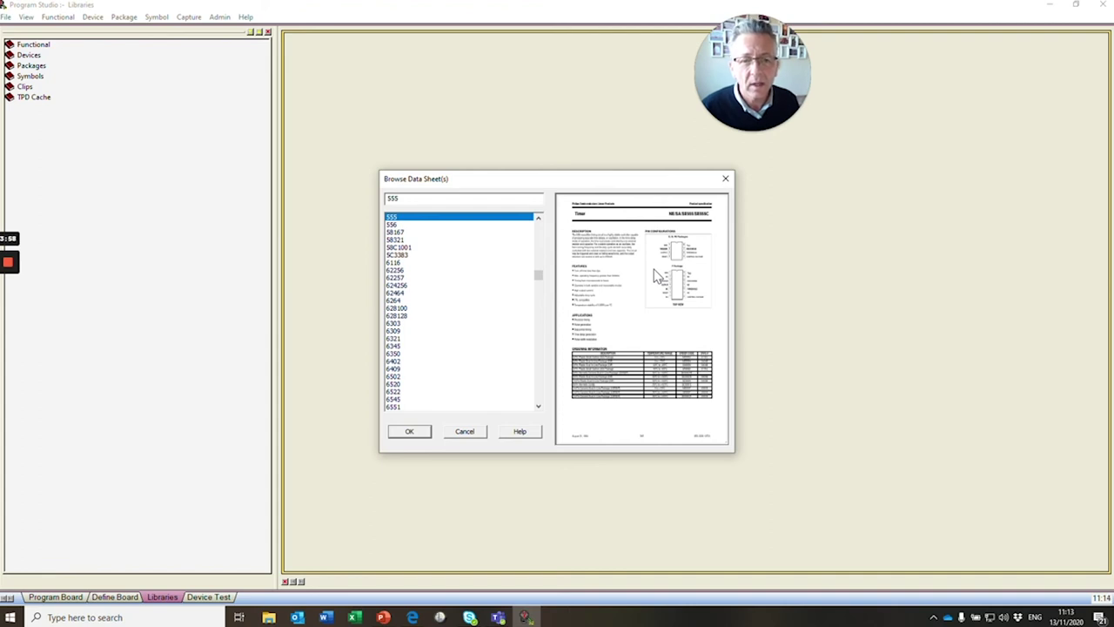
pyautogui.click(464, 431)
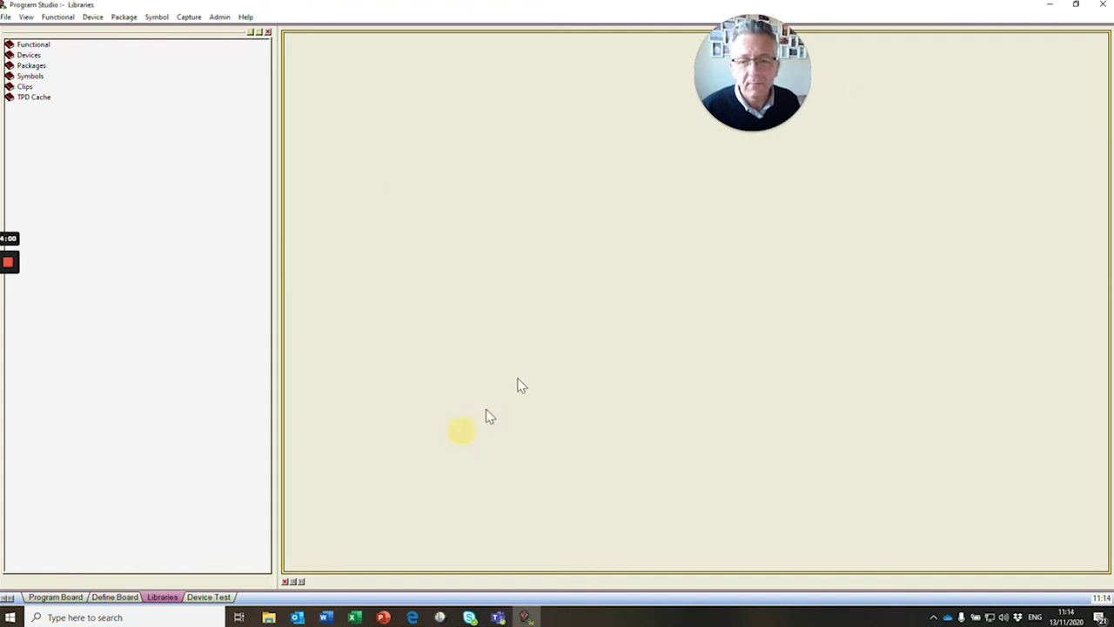
# Minimise the library window and view the ALLDATASHEET.COM and Datasheet Archive sites in the web browser.
pyautogui.click(1050, 4)
pyautogui.click(83, 7)
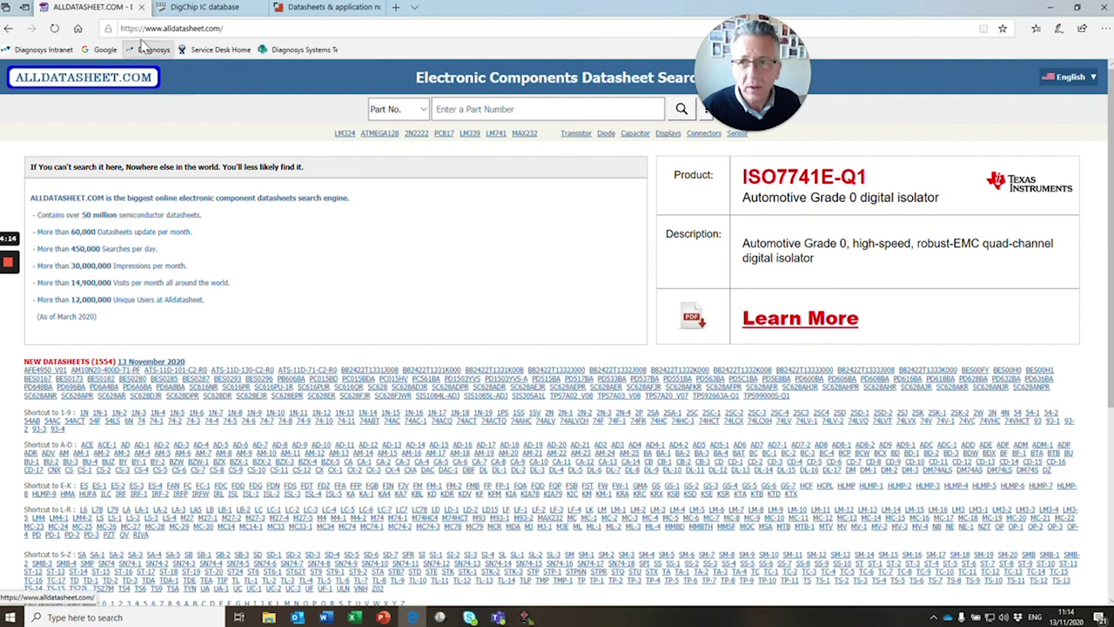
pyautogui.click(315, 10)
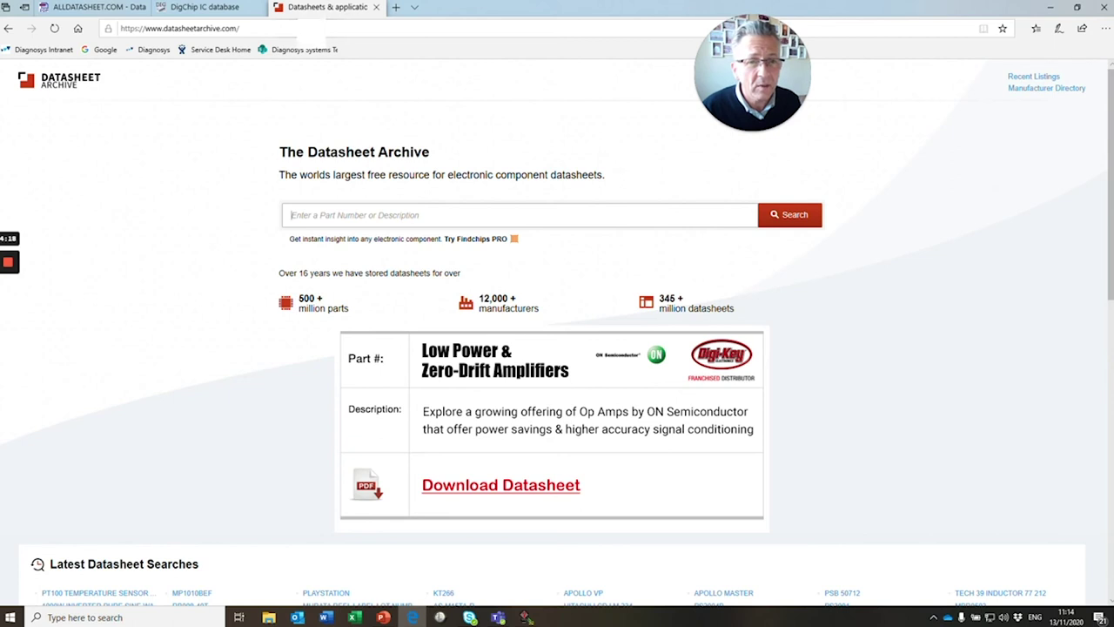
# Switch to the DigChip site and search its Datasheet section for the part number OP207.
pyautogui.click(197, 10)
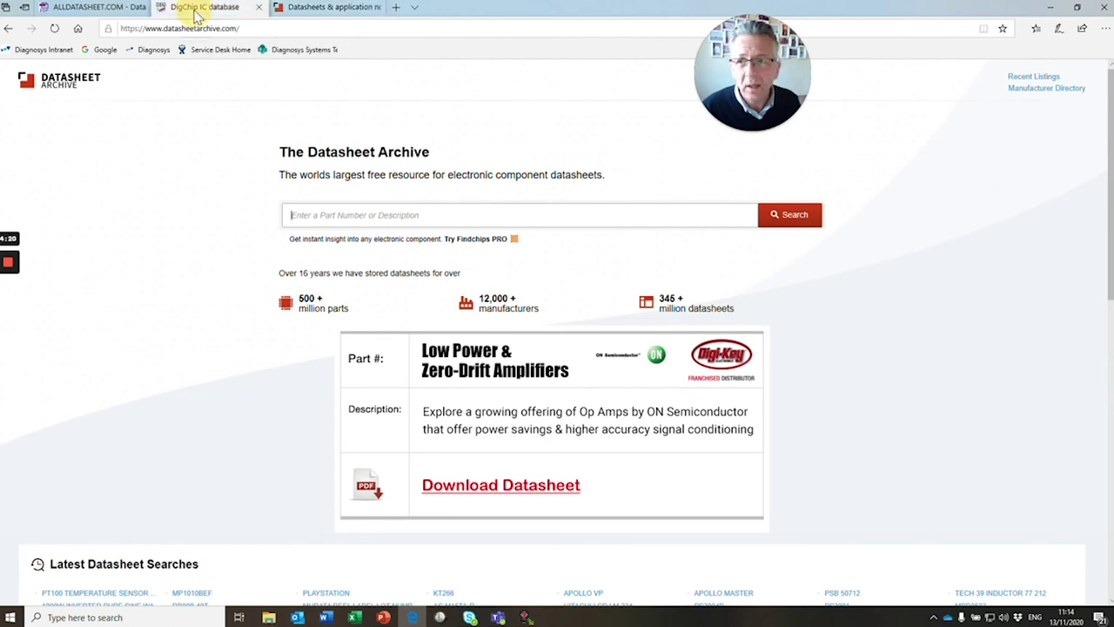
pyautogui.click(410, 192)
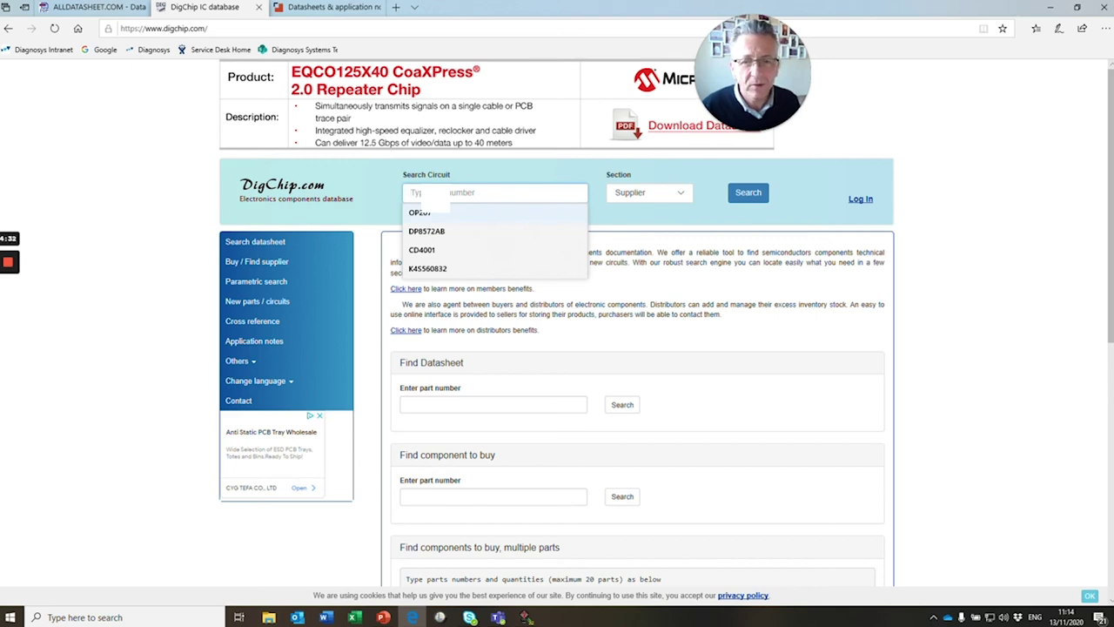
pyautogui.click(435, 217)
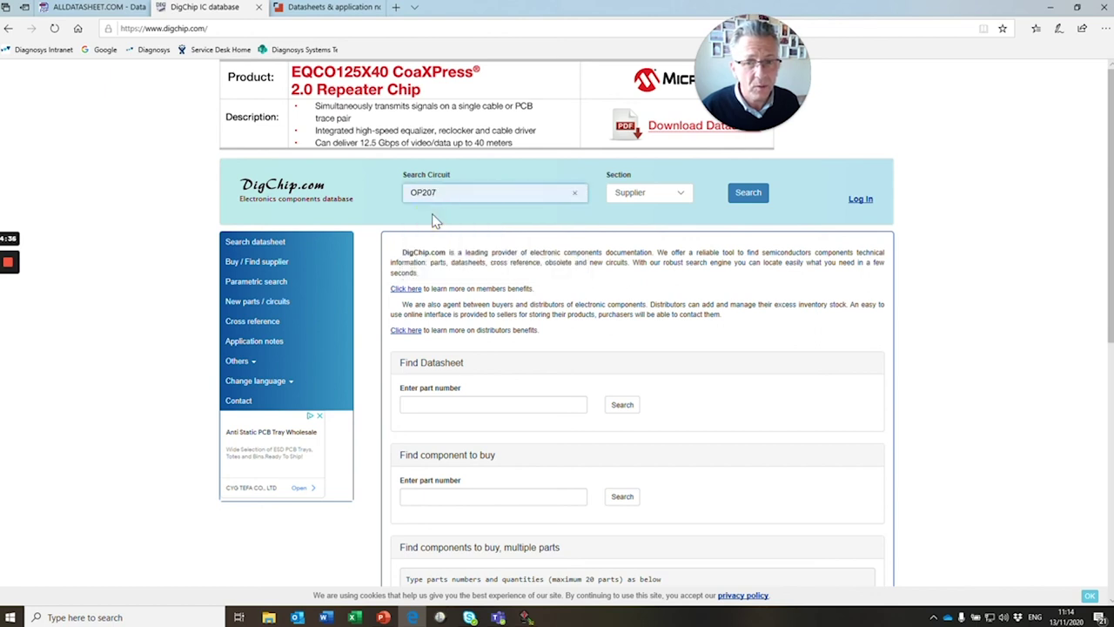
pyautogui.click(626, 194)
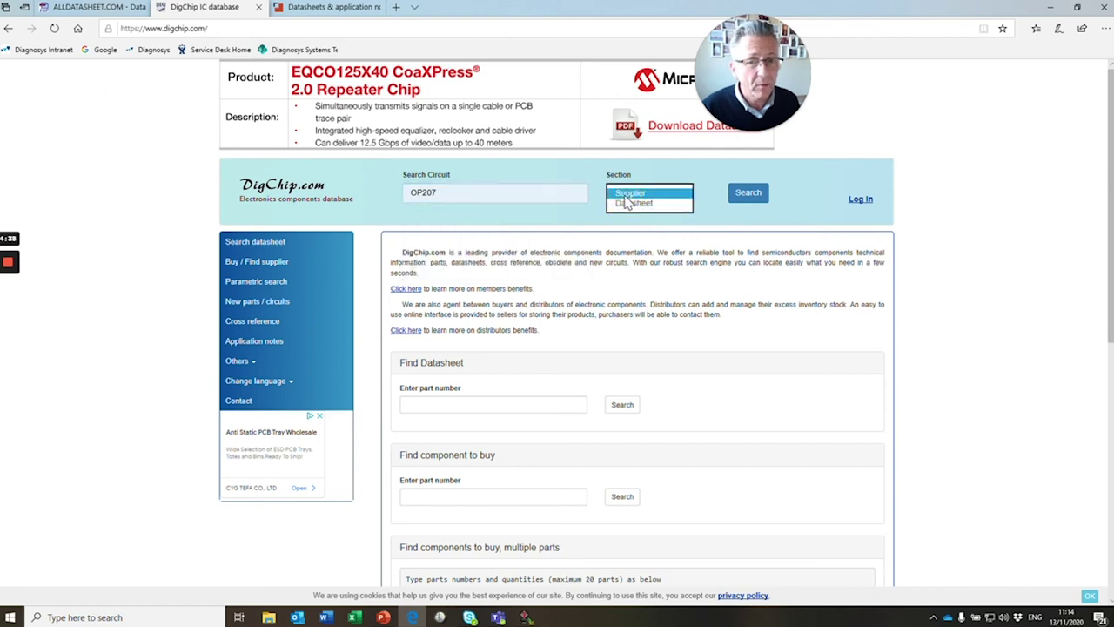
pyautogui.click(629, 203)
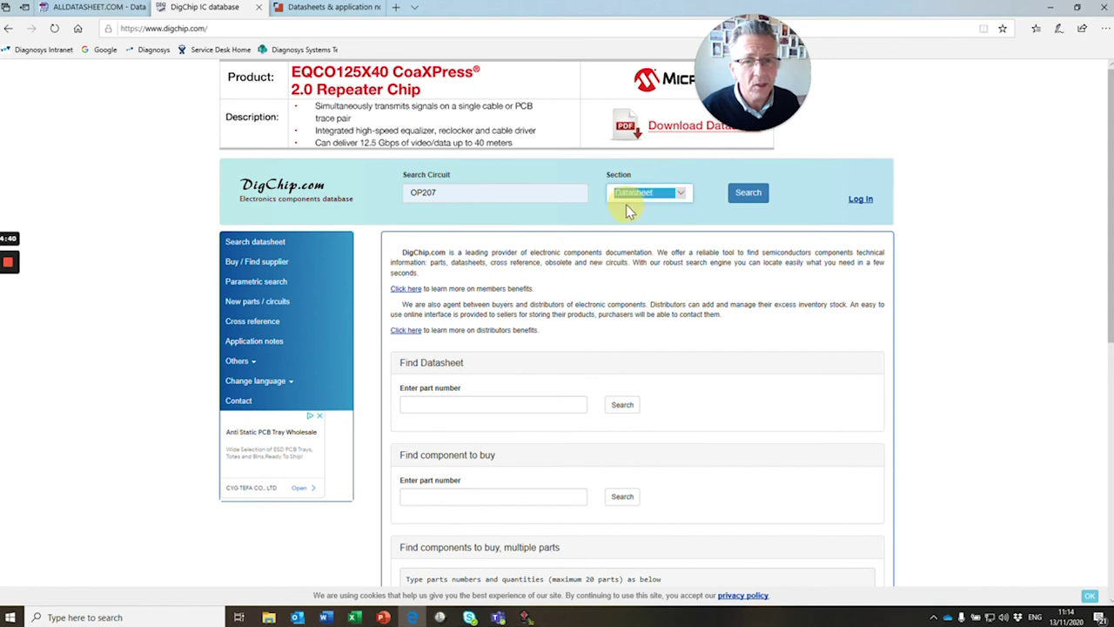
pyautogui.click(749, 193)
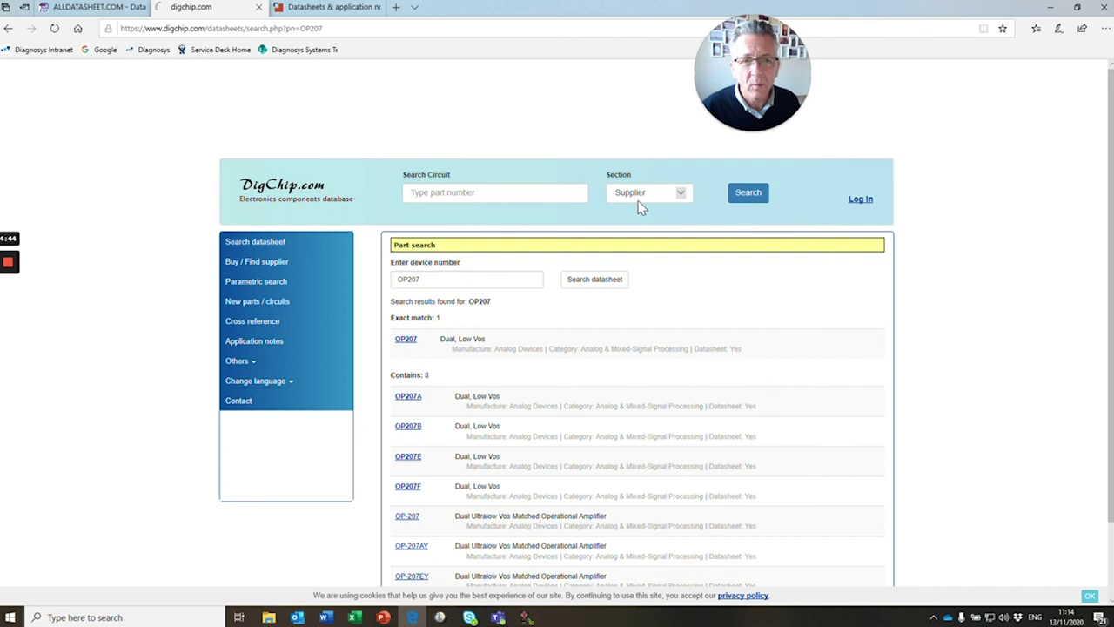
# Open the exact-match OP207 result, dismiss the advert and open the part's datasheet.
pyautogui.scroll(-1, 444, 228)
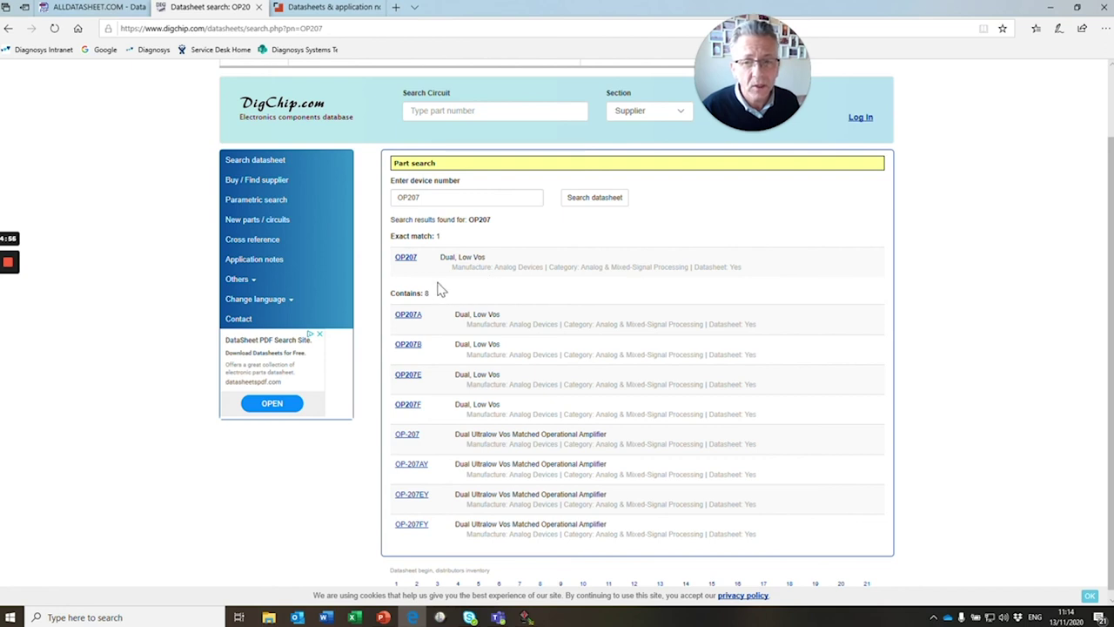
pyautogui.click(408, 259)
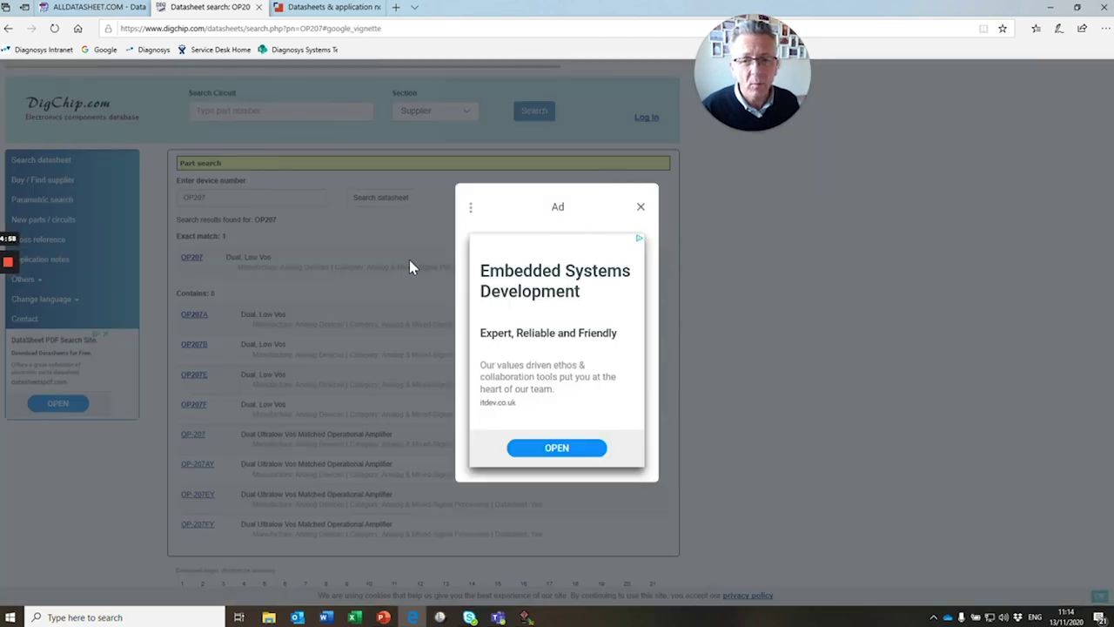
pyautogui.click(642, 209)
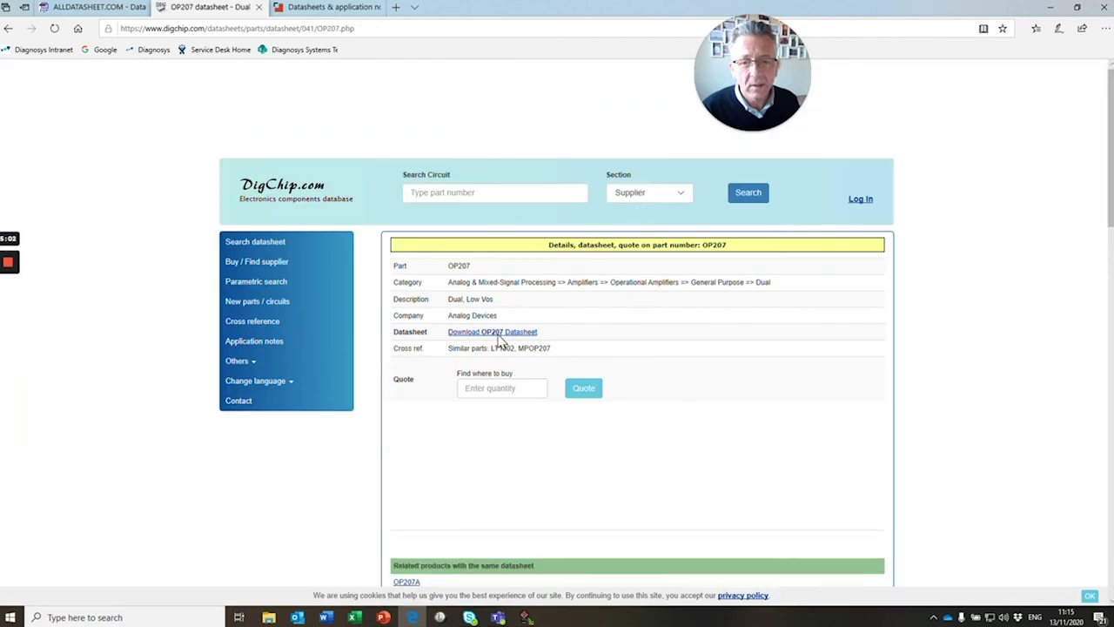
pyautogui.click(499, 335)
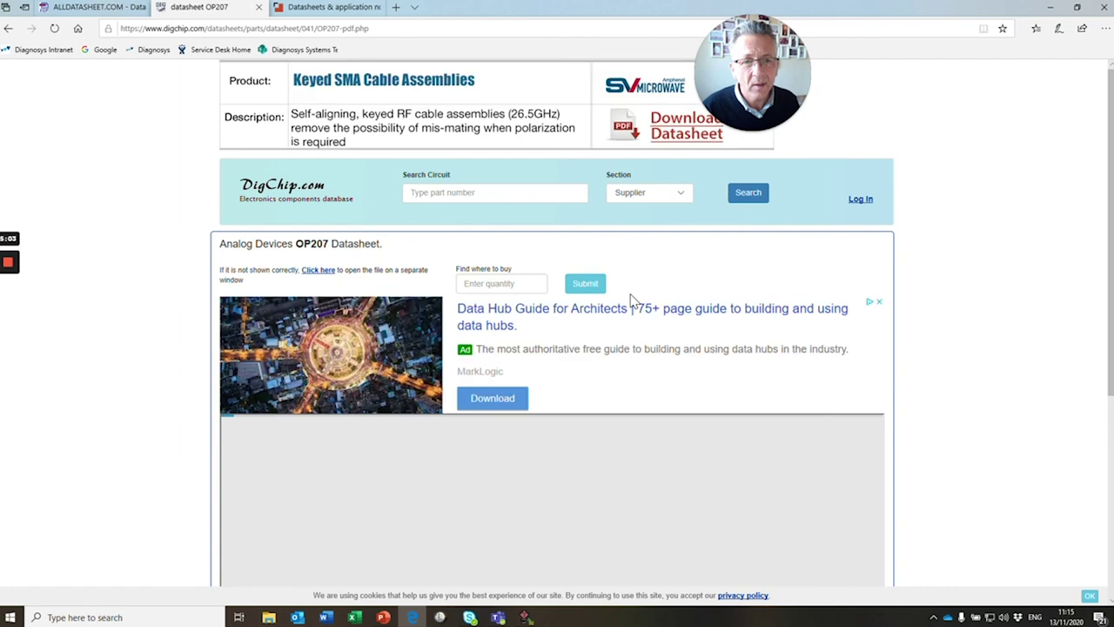
# Look over the first page of the OP207 datasheet and save the PDF as op207 in the Marketing Videos folder.
pyautogui.scroll(-2, 633, 301)
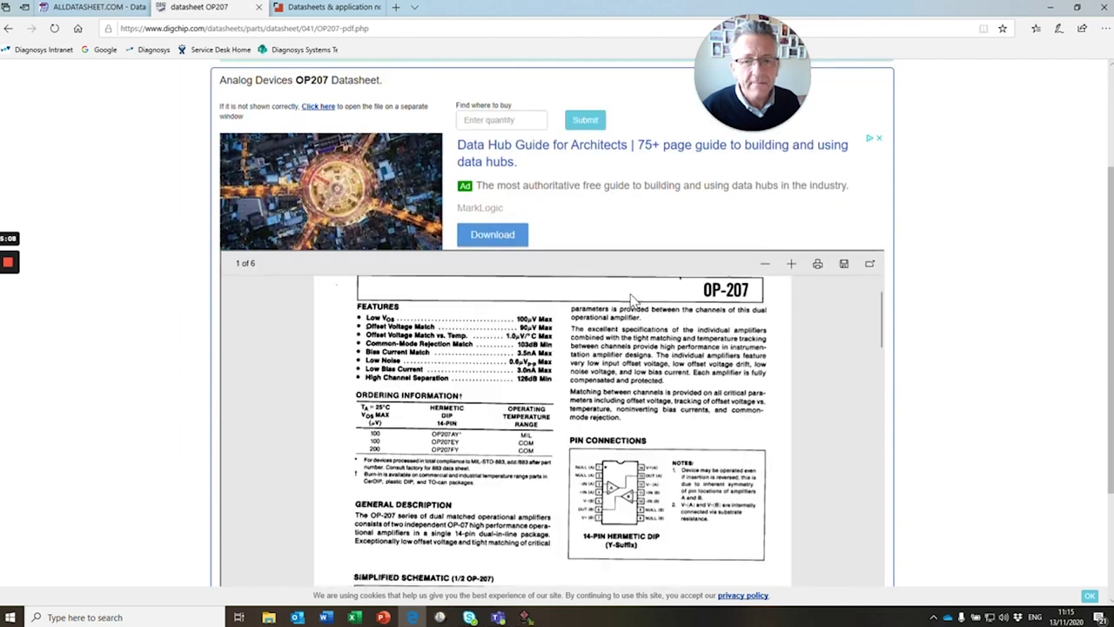
pyautogui.scroll(2, 851, 331)
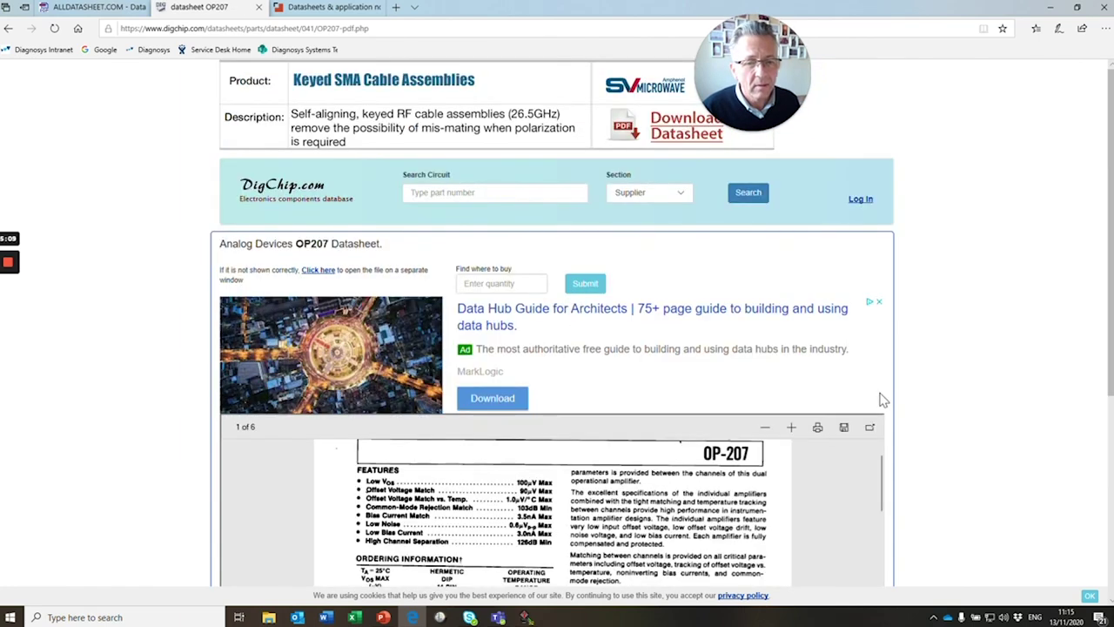
pyautogui.scroll(-1, 1109, 197)
pyautogui.scroll(-2, 1109, 201)
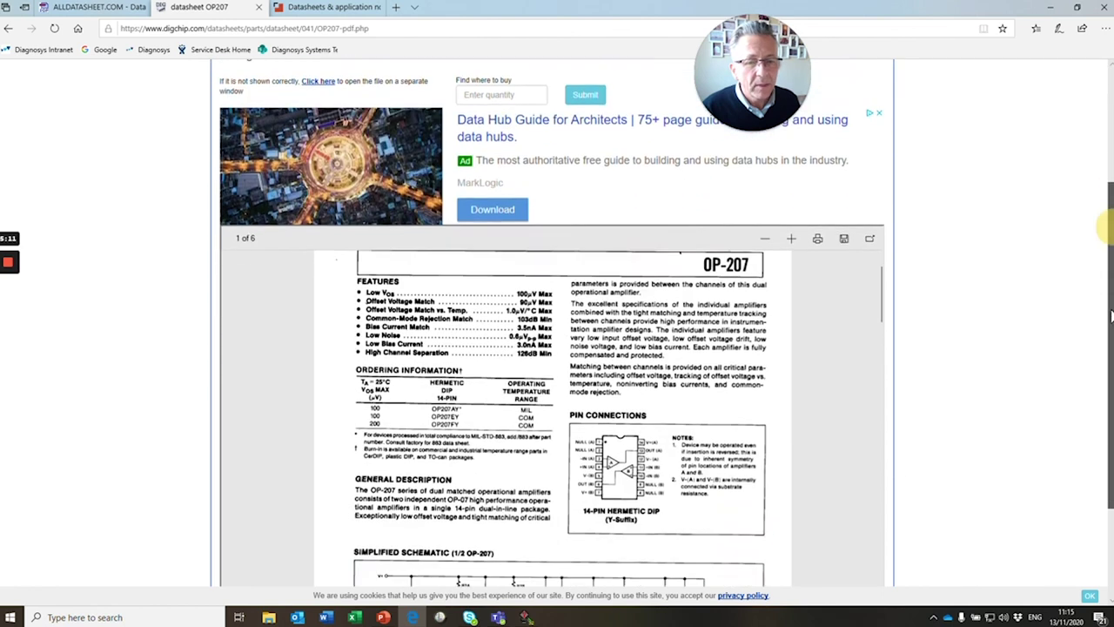
pyautogui.moveTo(881, 300); pyautogui.dragTo(879, 261)
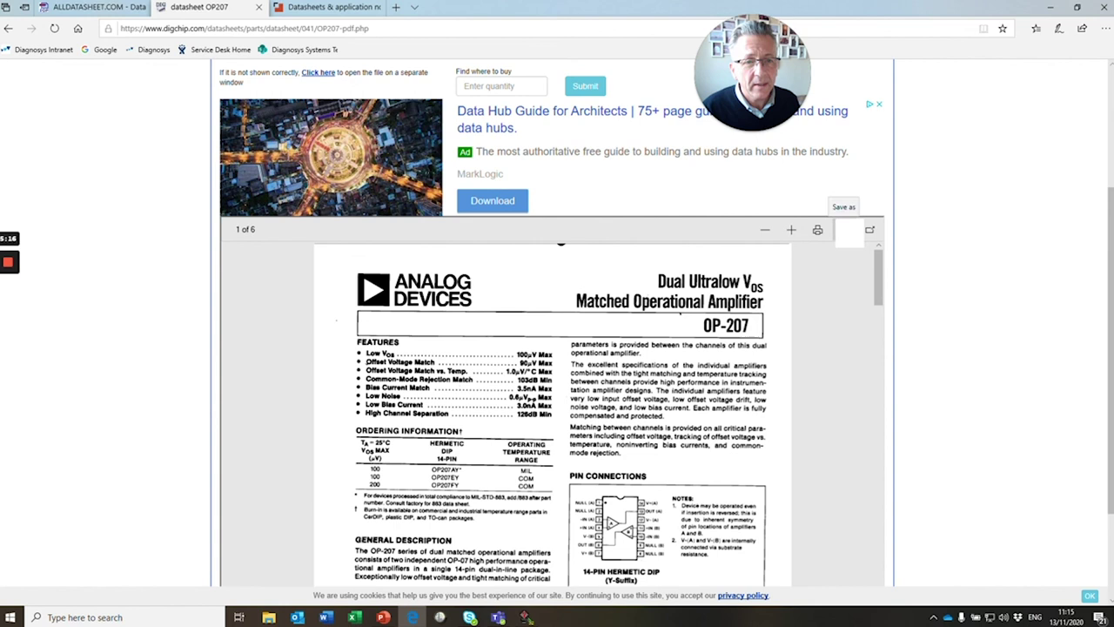
pyautogui.click(844, 231)
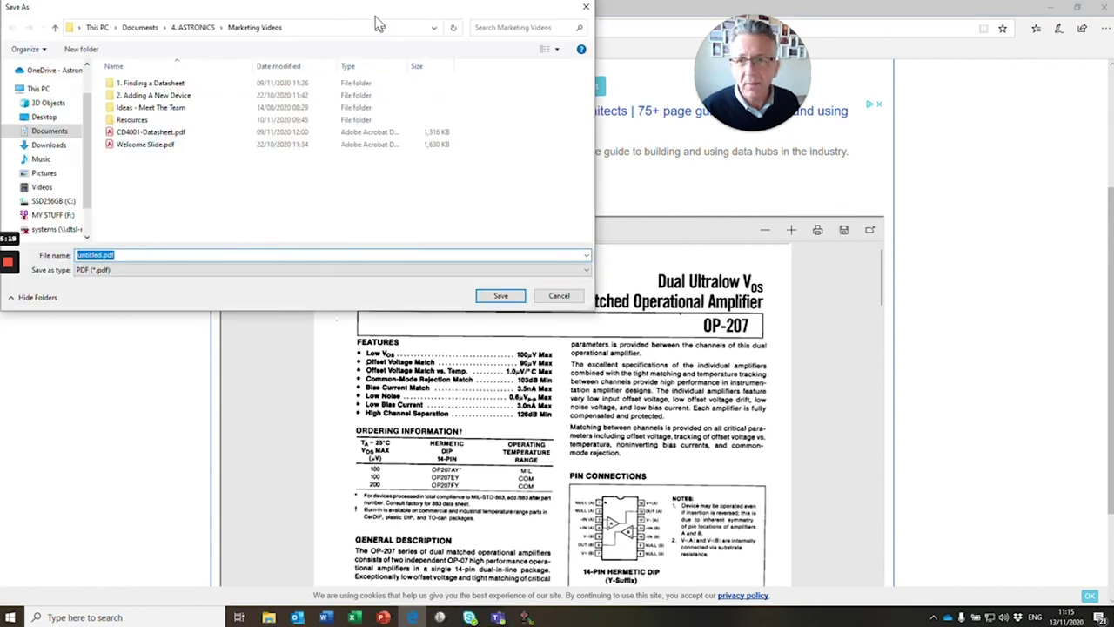
pyautogui.moveTo(377, 19); pyautogui.dragTo(406, 35)
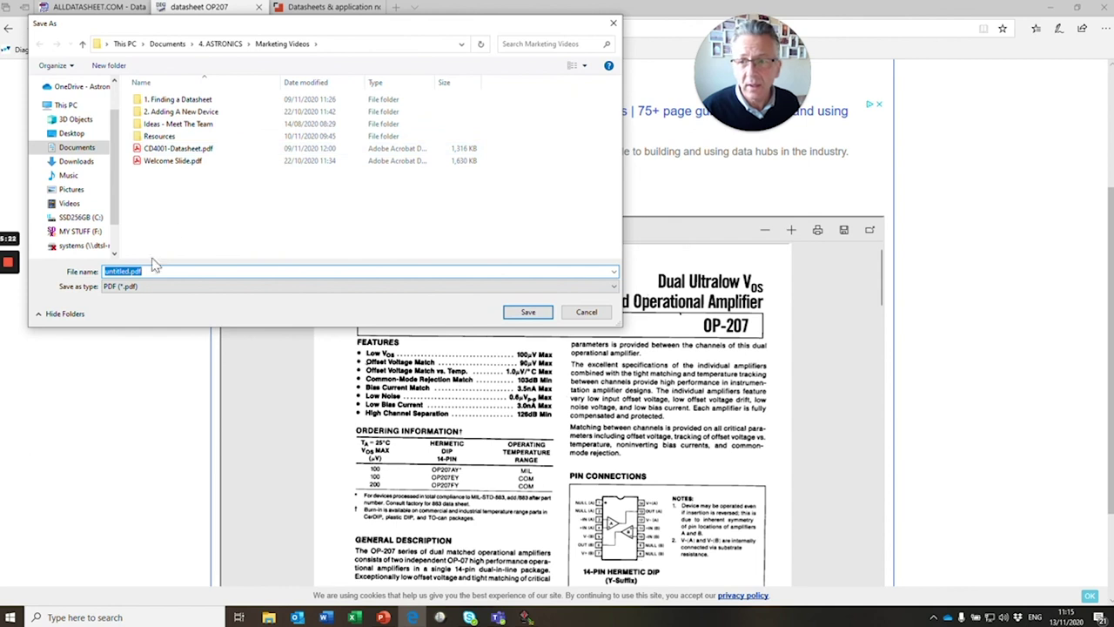
pyautogui.write('op207')
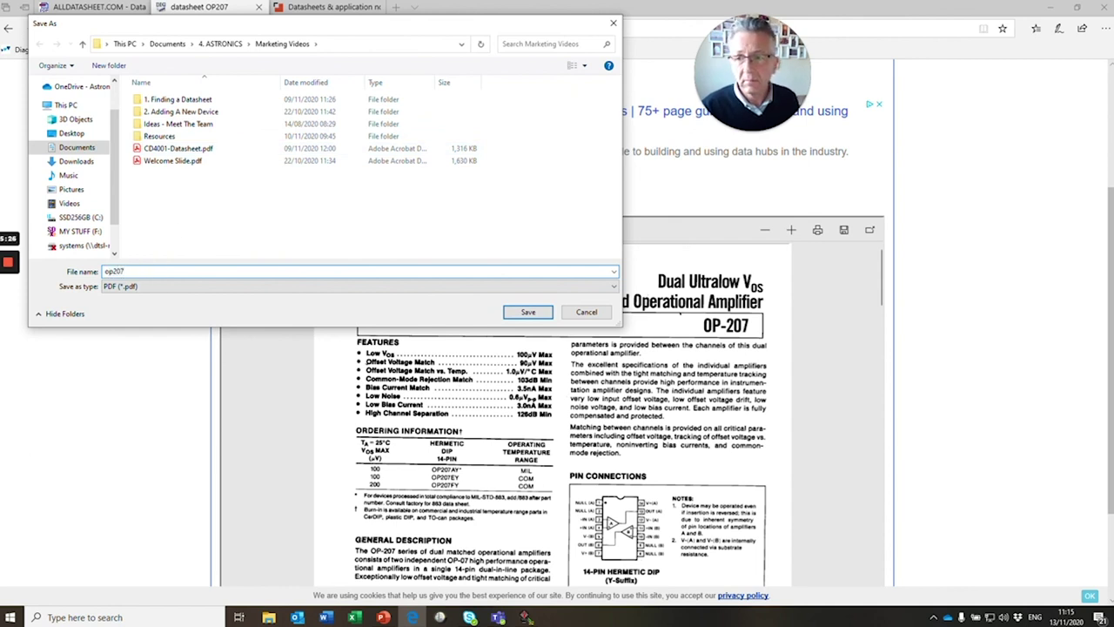
pyautogui.click(522, 313)
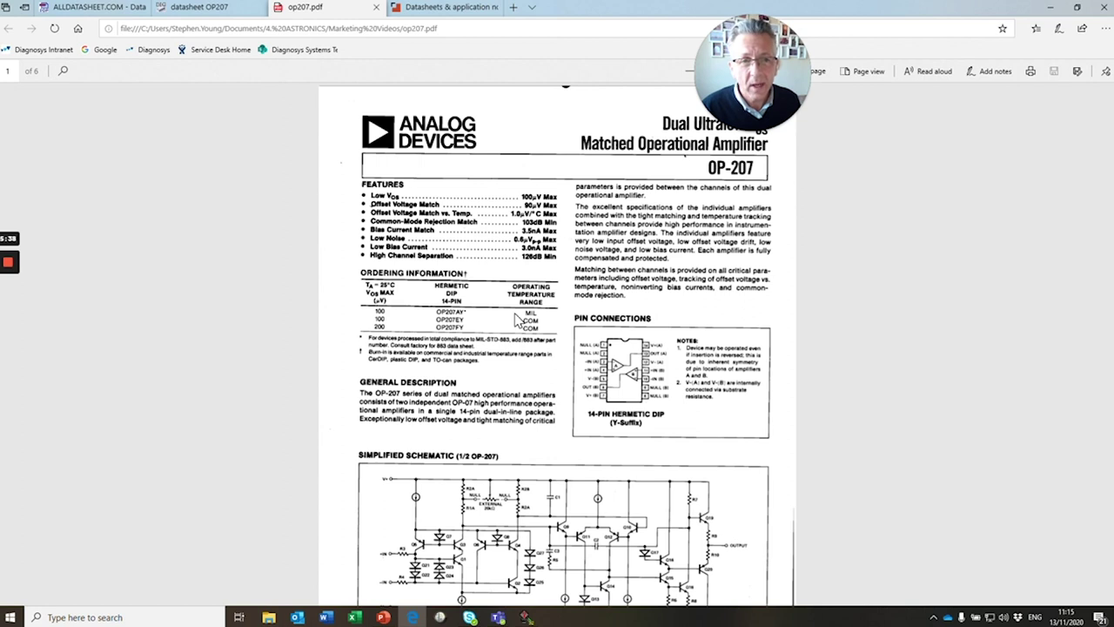
pyautogui.moveTo(8, 269)
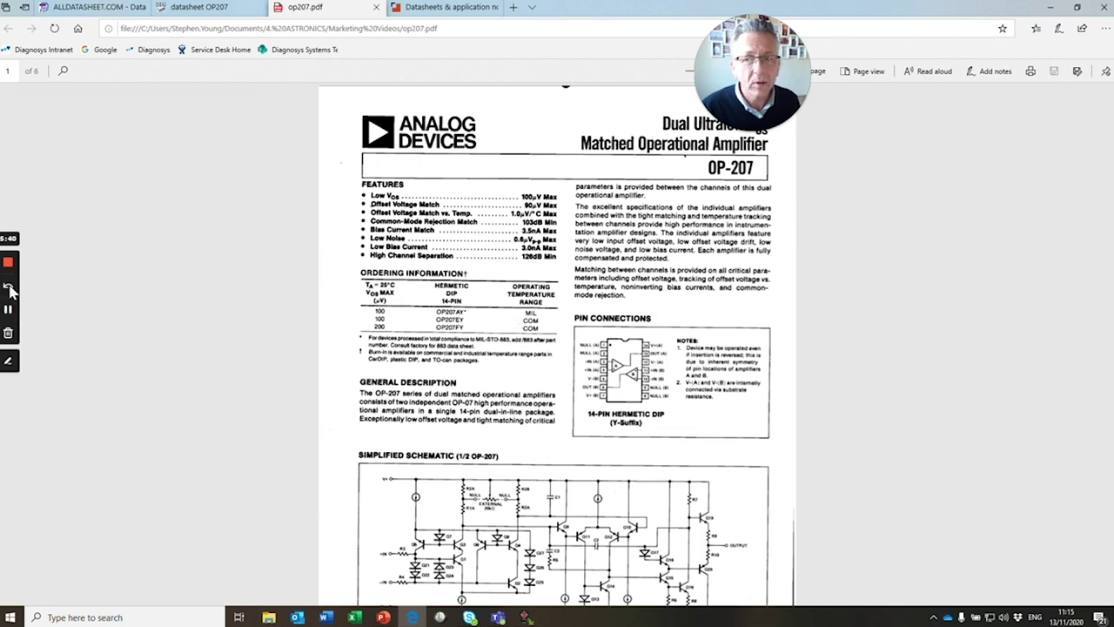